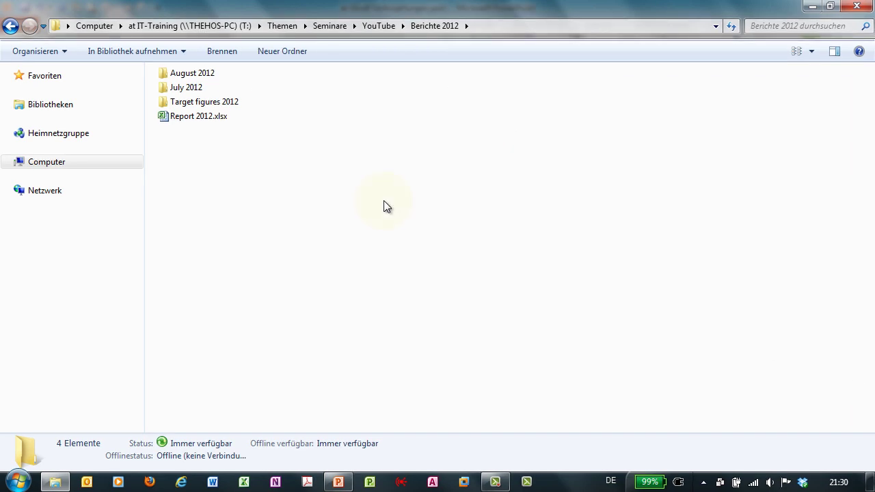
Open Report 2012.xlsx from the Berichte 2012 folder in Windows Explorer.
double_click(197, 116)
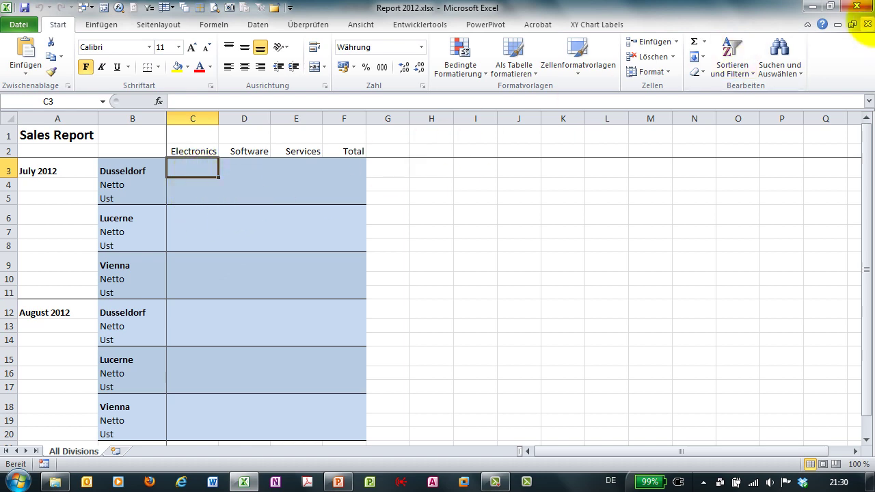
Close Excel and open Division A 2012-07.xlsx from the July 2012 folder.
click(865, 10)
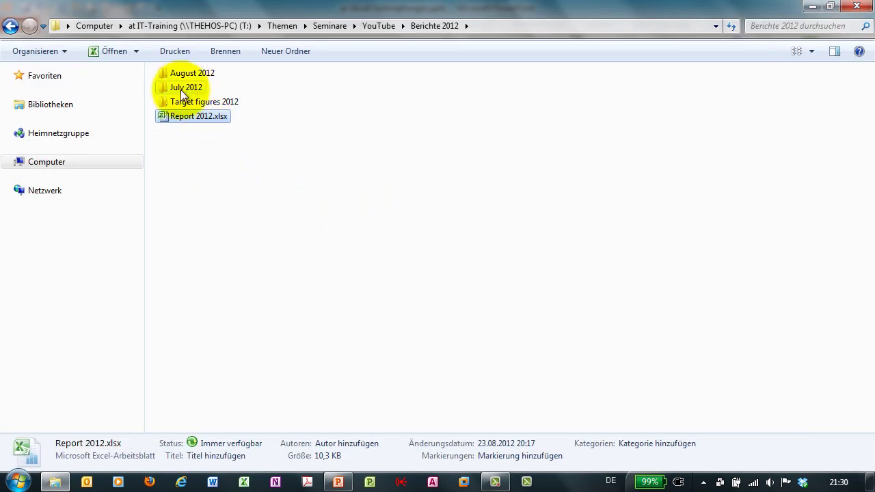
double_click(181, 90)
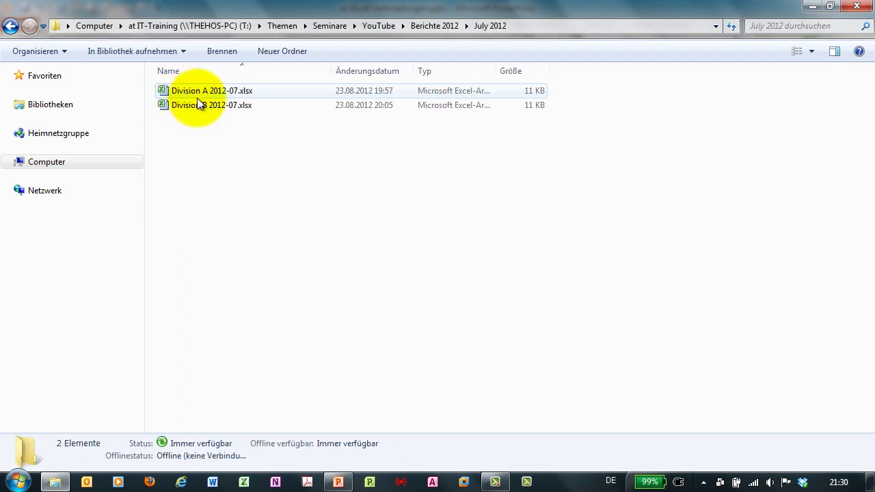
double_click(236, 93)
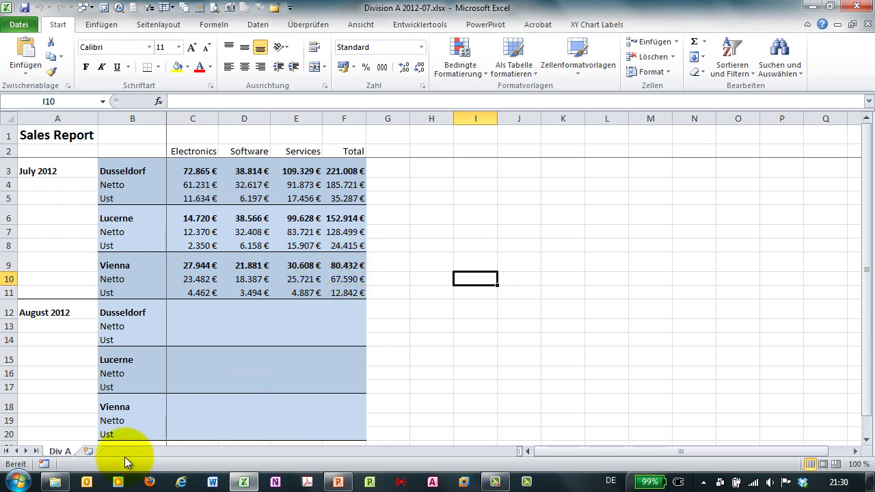
Return to the Berichte 2012 folder and reopen Report 2012.xlsx.
click(56, 482)
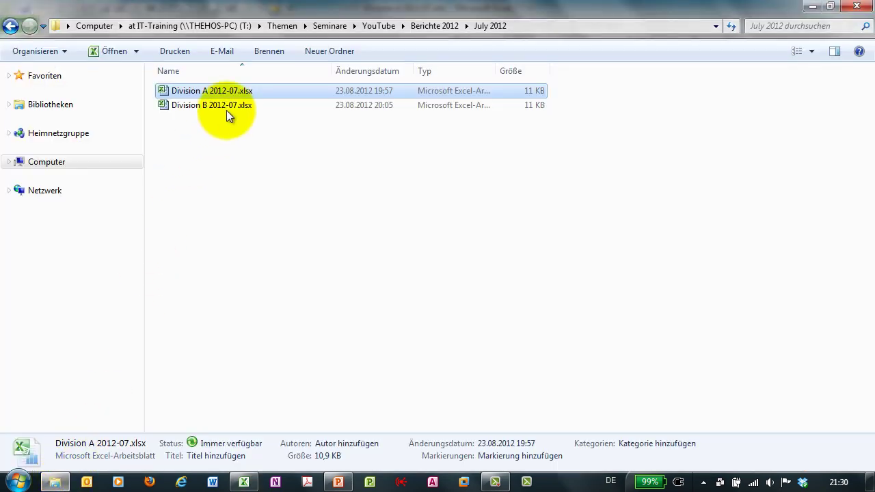
click(436, 25)
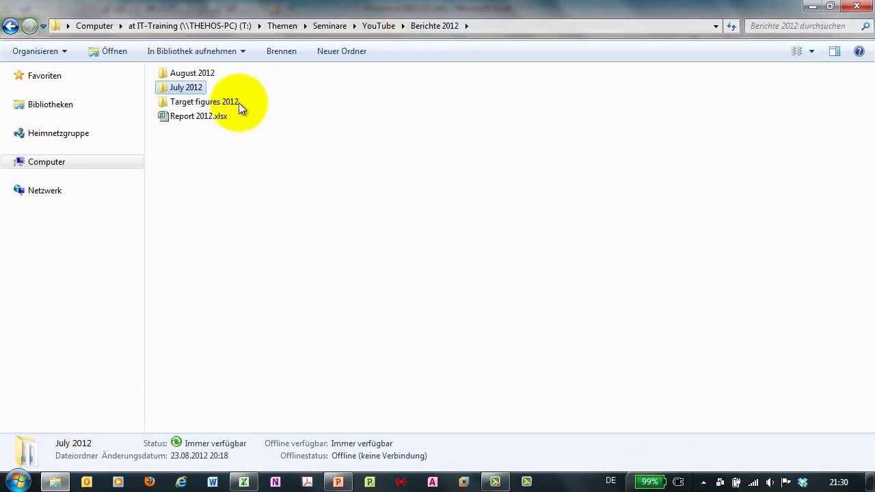
double_click(193, 116)
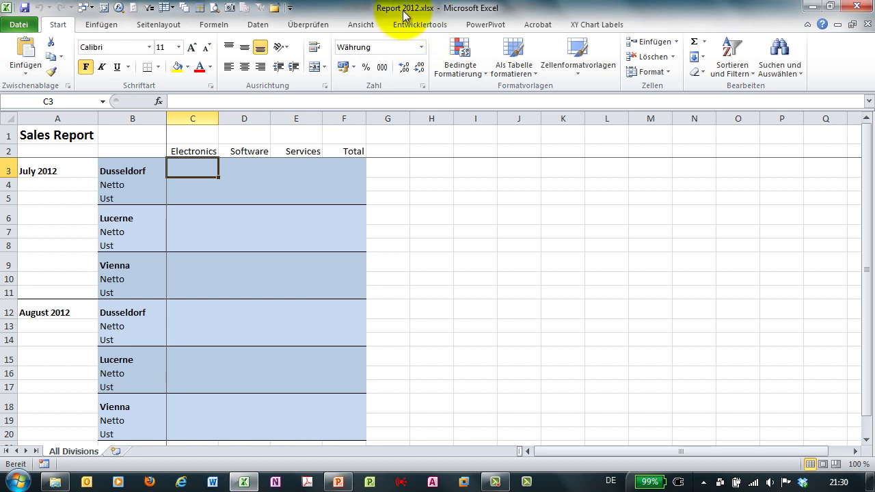
Give the Sales Report title cells A1:F1 a yellow fill.
drag(30, 137, 344, 133)
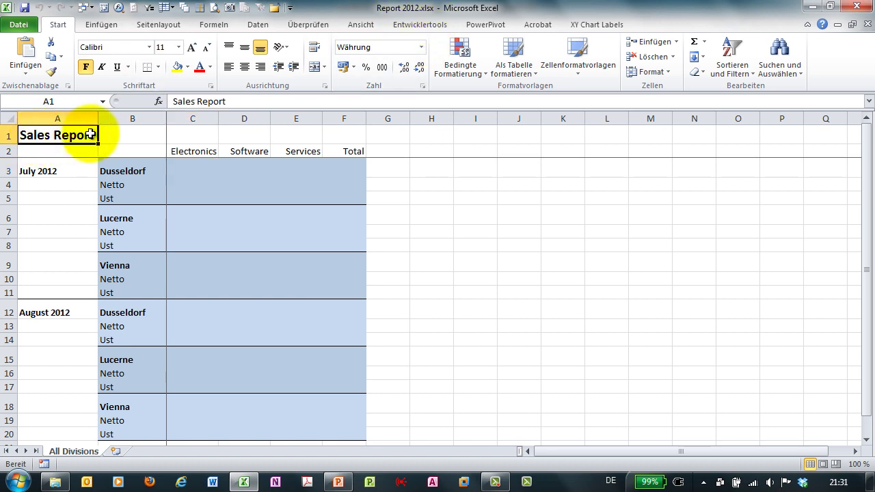
click(187, 67)
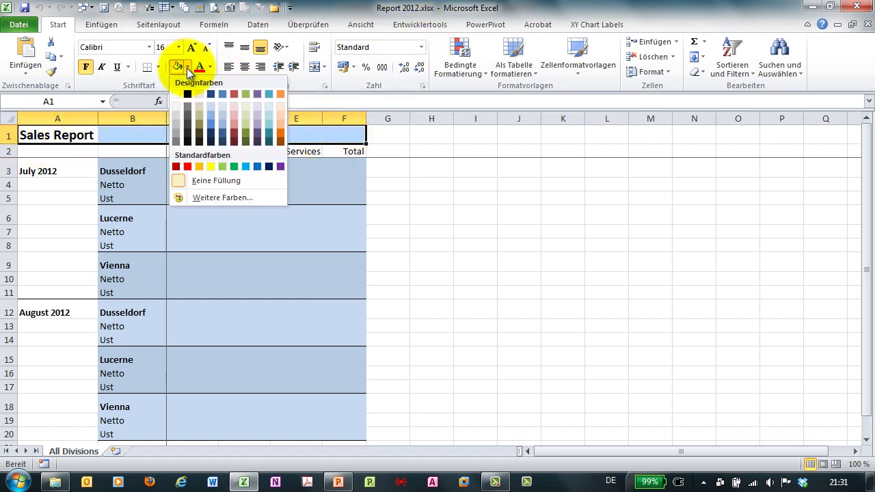
click(199, 166)
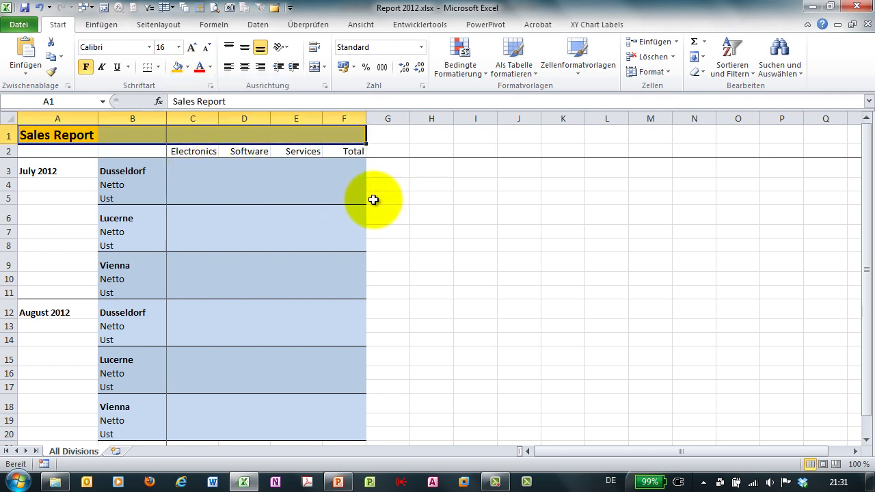
click(48, 150)
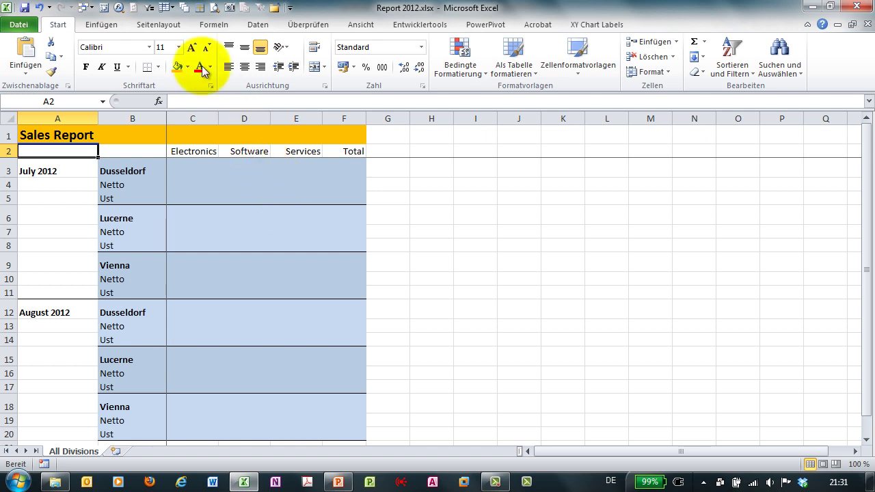
Bring Division A 2012-07.xlsx to the front with View > Switch Windows.
click(371, 28)
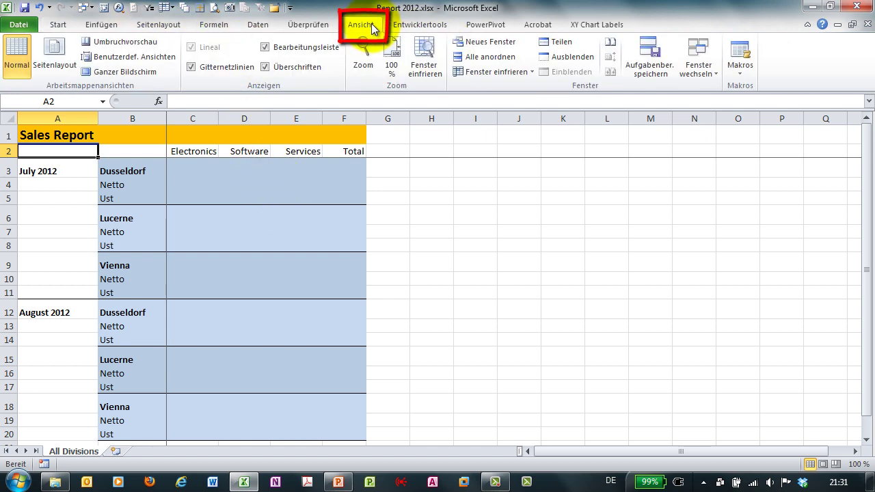
click(697, 63)
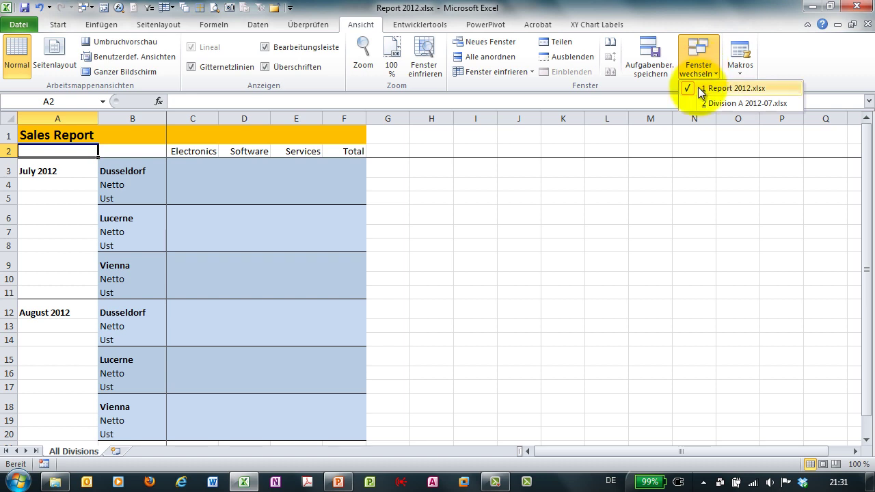
click(711, 103)
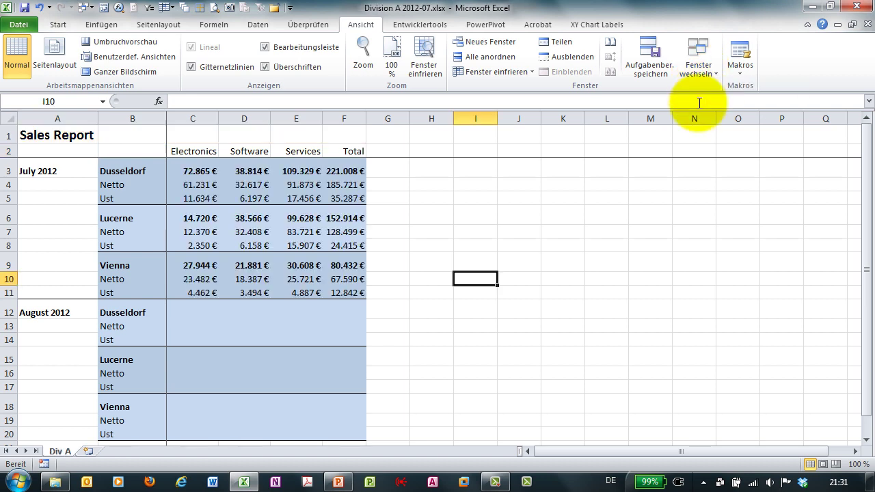
right_click(699, 58)
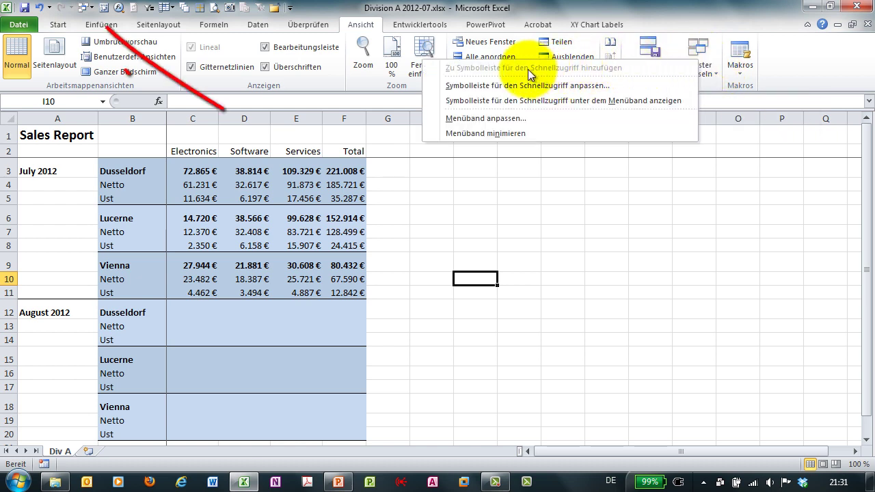
click(406, 157)
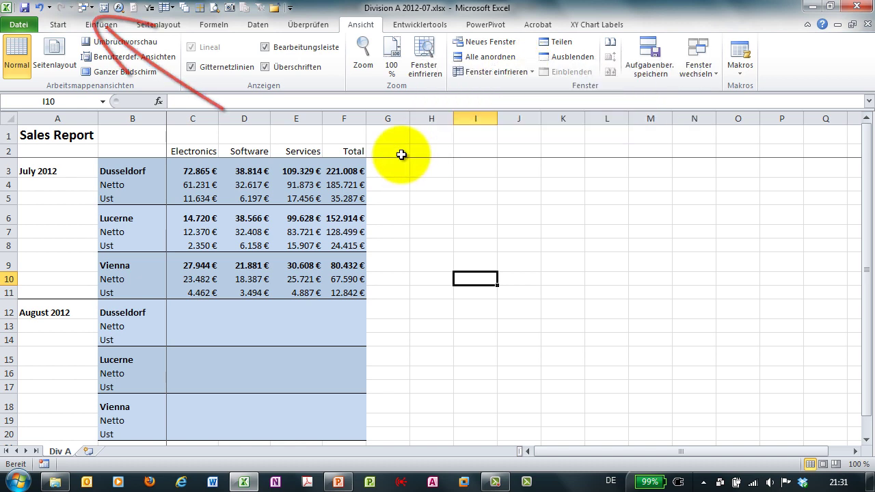
click(400, 151)
Toggle to Report 2012 and back to Division A 2012-07 using the quick-access window list.
click(91, 8)
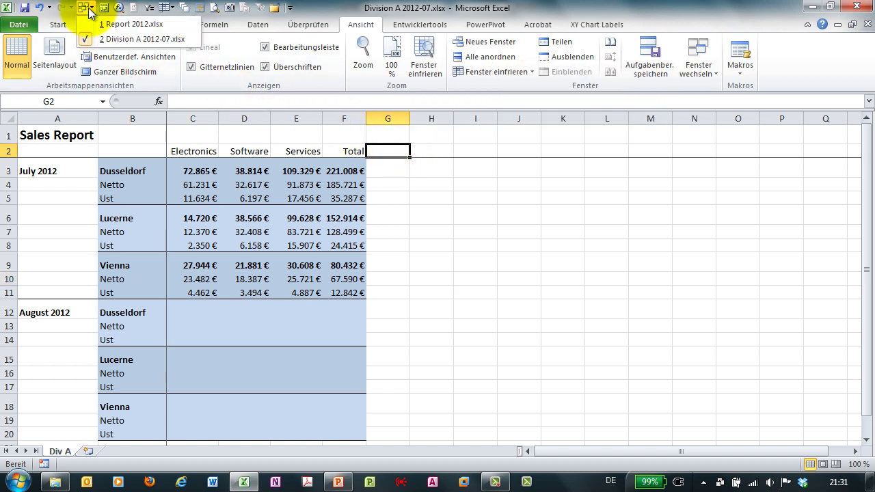
click(98, 28)
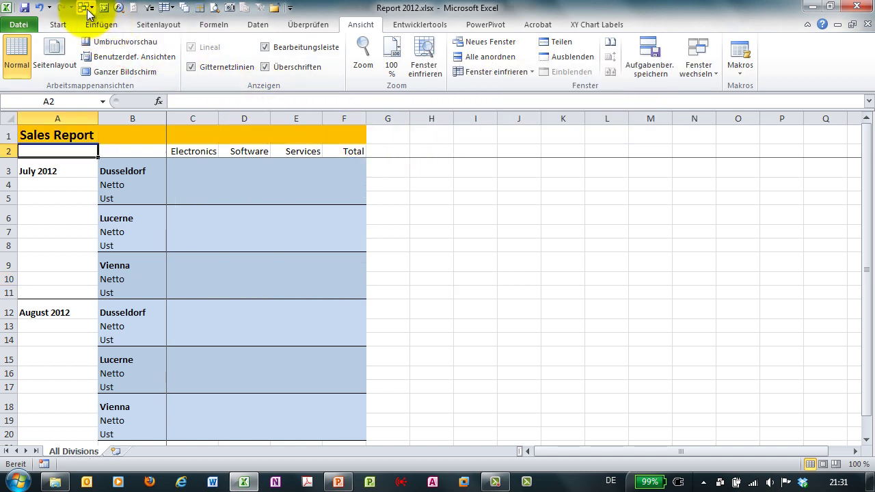
click(90, 8)
click(102, 37)
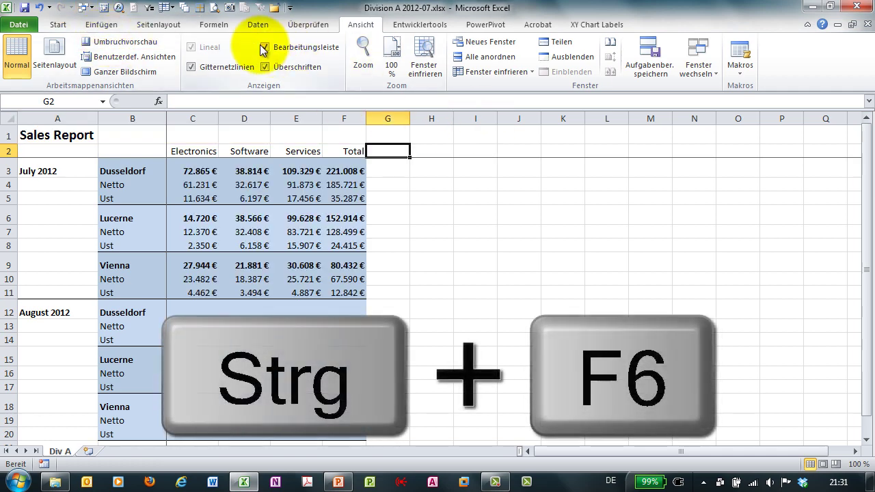
click(60, 24)
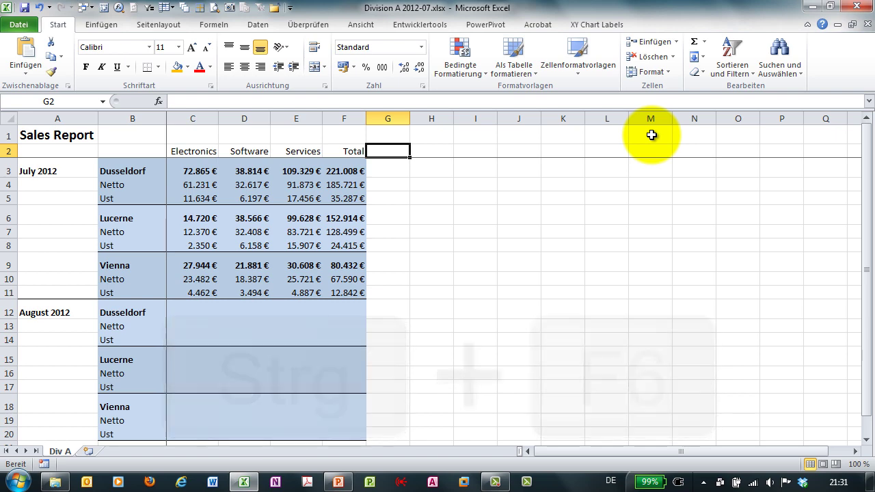
Toggle workbooks with Ctrl+F6, then bring Report 2012 forward via the keyboard Switch Windows list.
key(ctrl+F6)
key(ctrl+F6)
key(ctrl+F6)
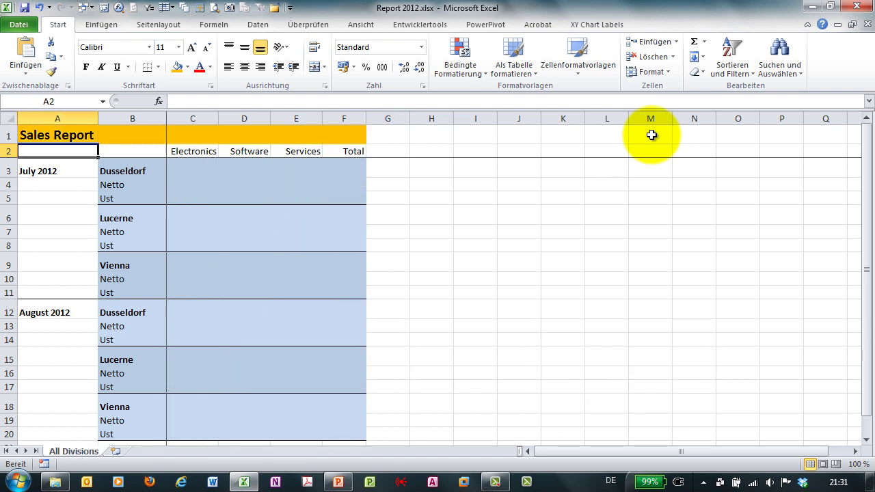
key(ctrl+F6)
key(ctrl+F6)
key(ctrl+F6)
key(ctrl+F6)
key(ctrl+F6)
key(ctrl+F6)
key(ctrl+F6)
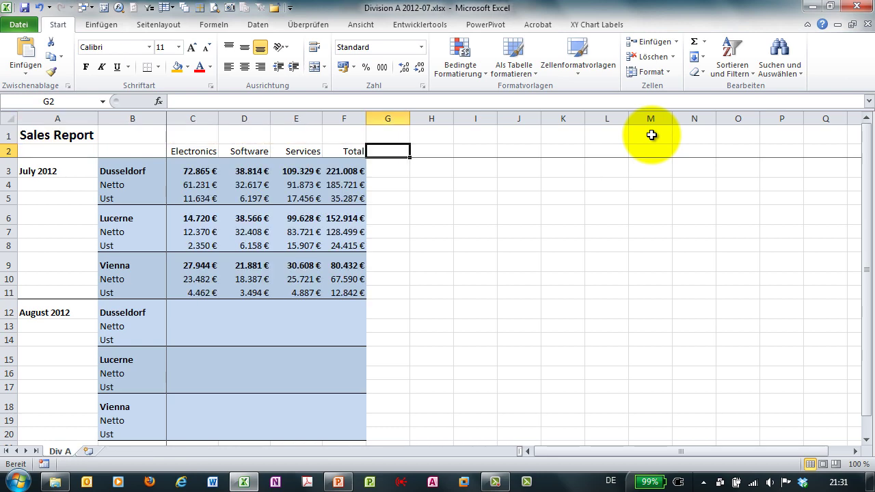
key(alt)
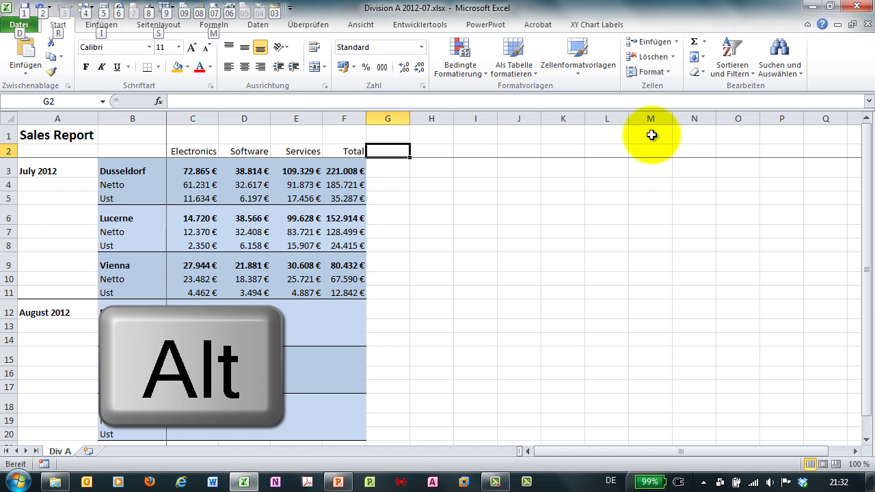
key(f)
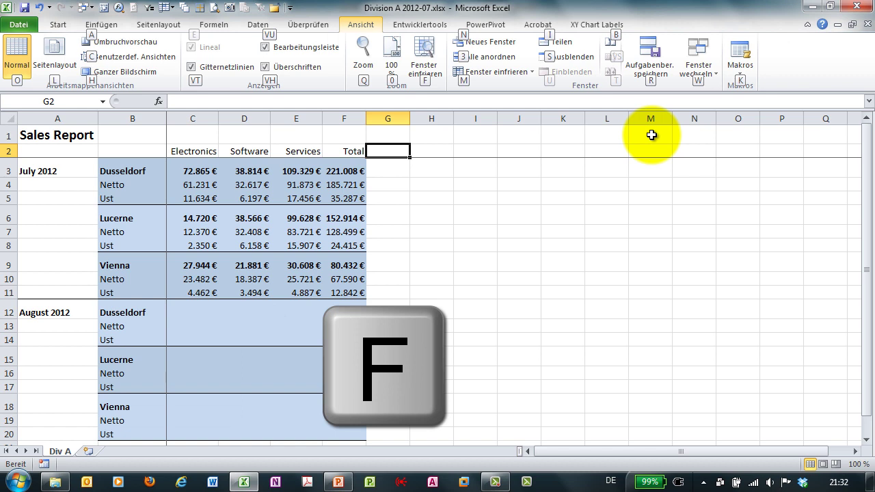
key(w)
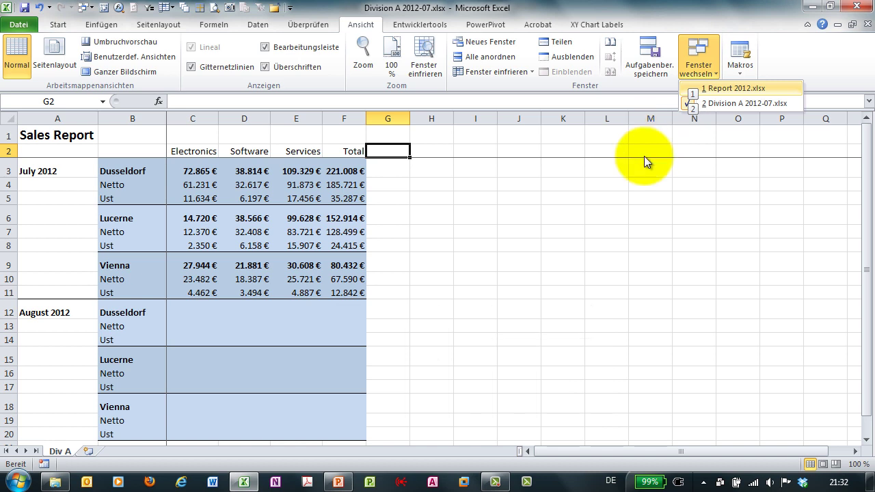
key(1)
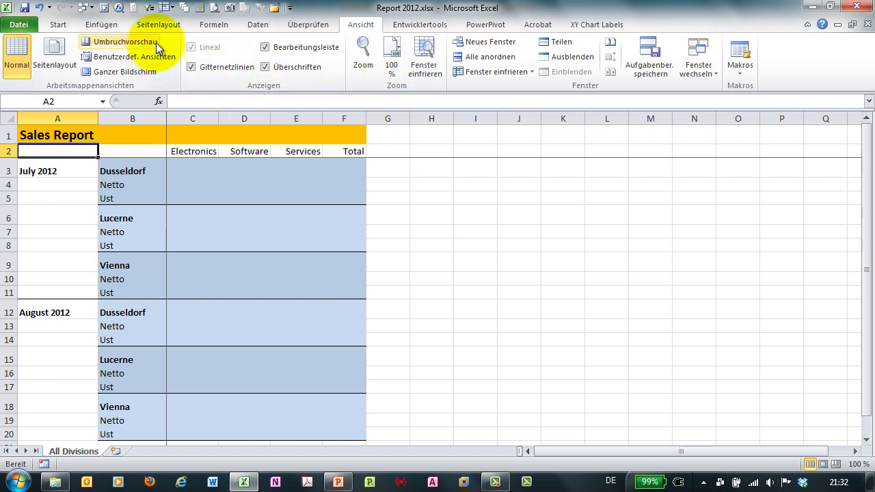
click(86, 8)
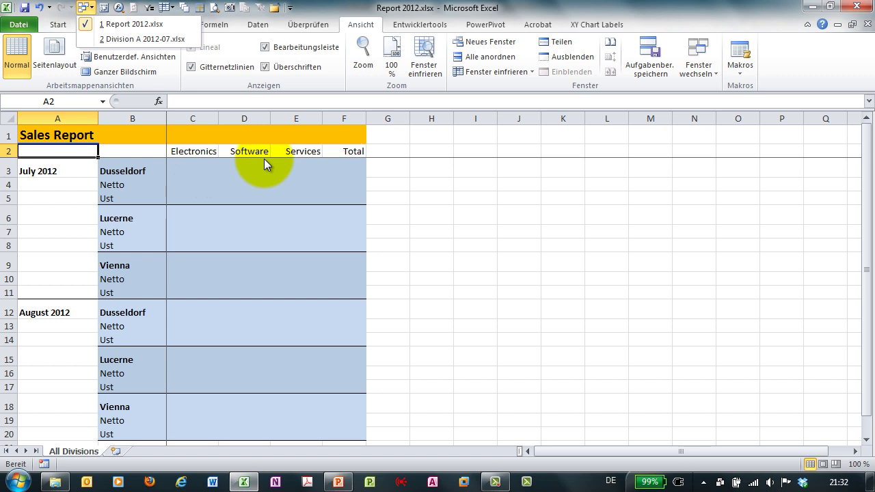
Begin a link formula in report cell C3 pointing to Division A 2012-07's C3 (72.865 €).
click(177, 163)
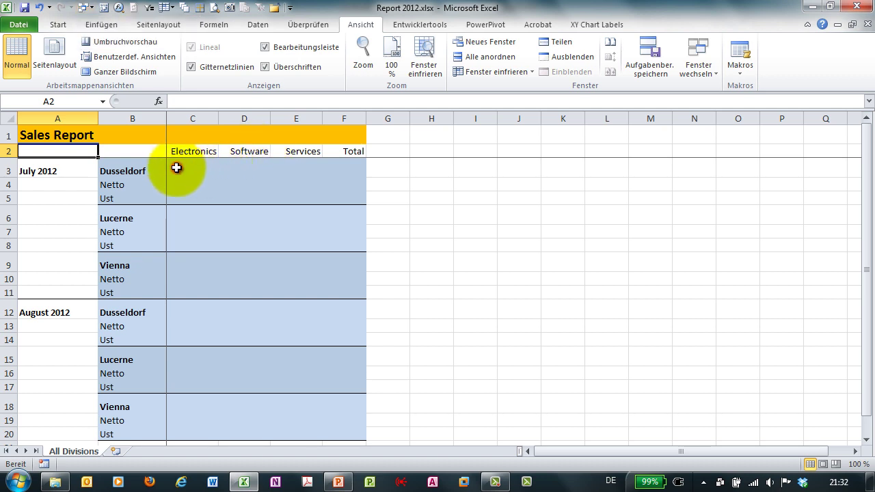
click(179, 166)
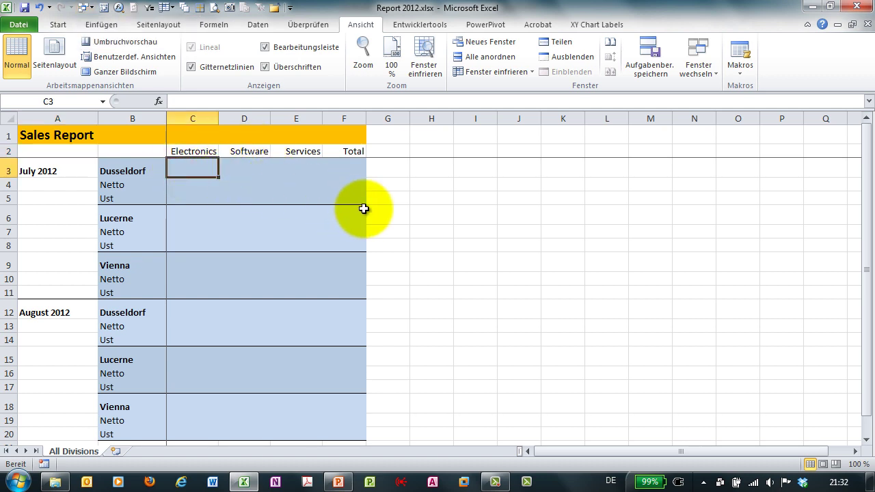
text(=)
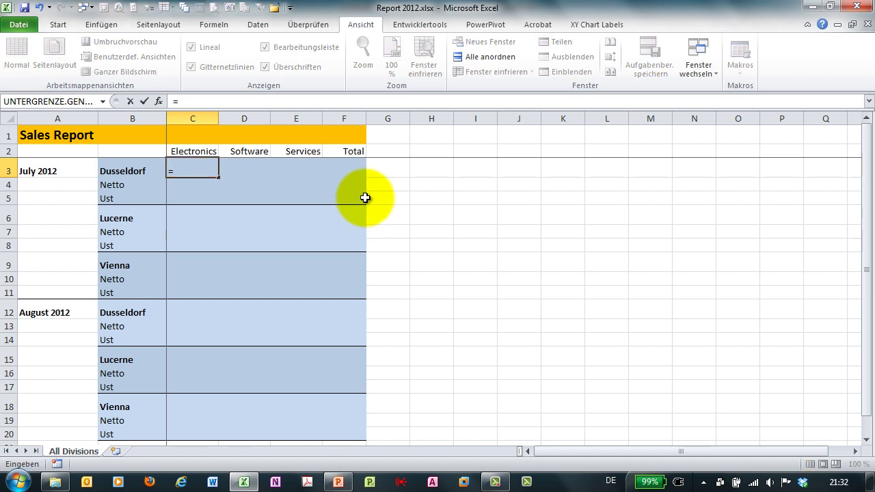
click(705, 49)
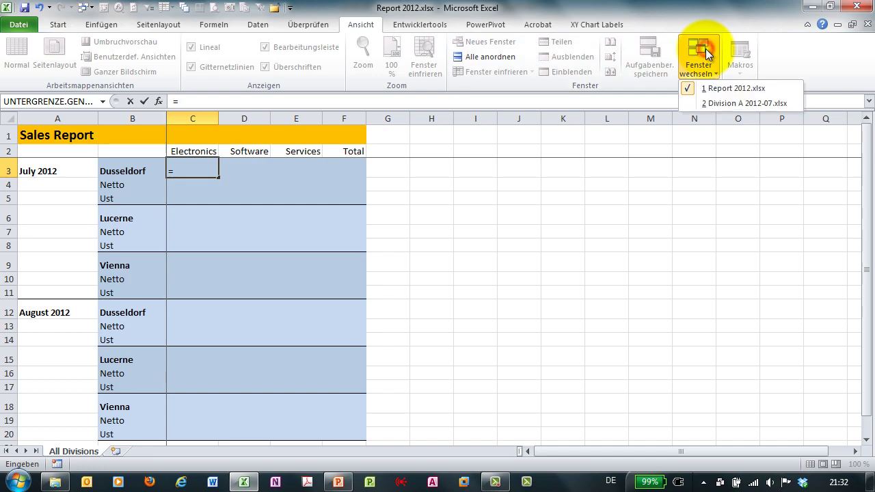
click(710, 103)
click(194, 172)
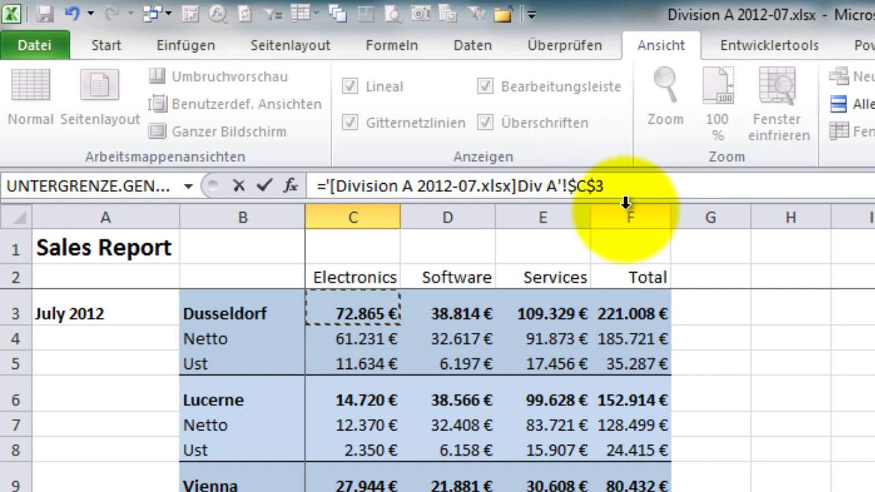
Commit C3's link, then change its $C$3 reference to relative C3 with F4.
key(Return)
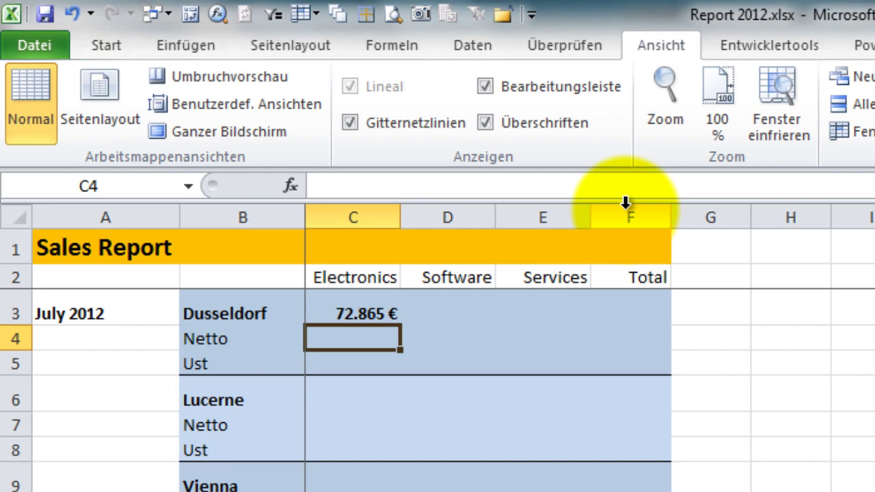
click(373, 314)
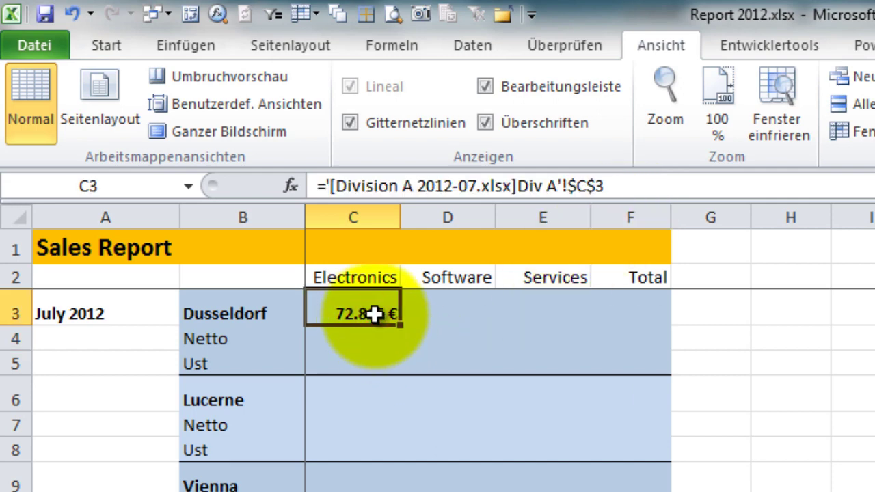
double_click(344, 313)
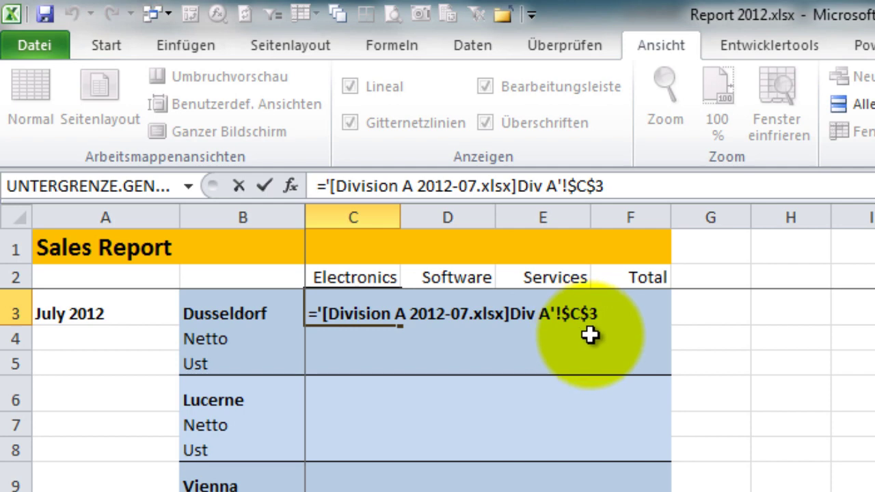
key(Return)
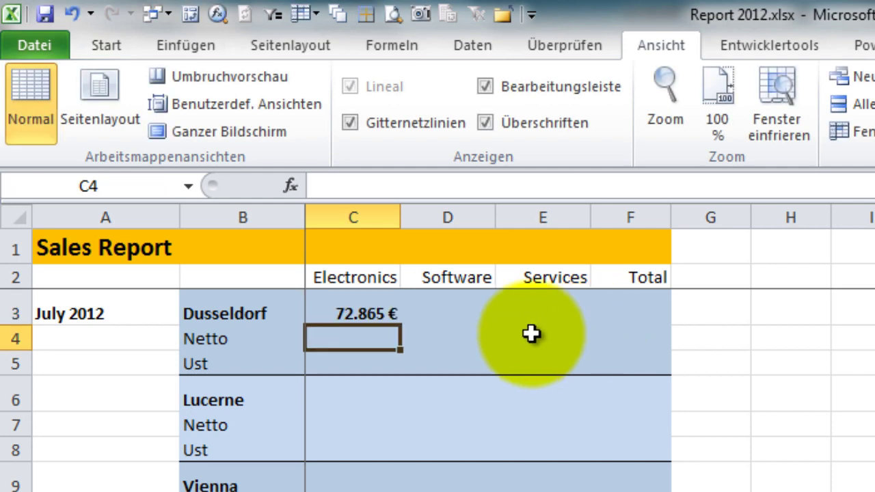
click(341, 304)
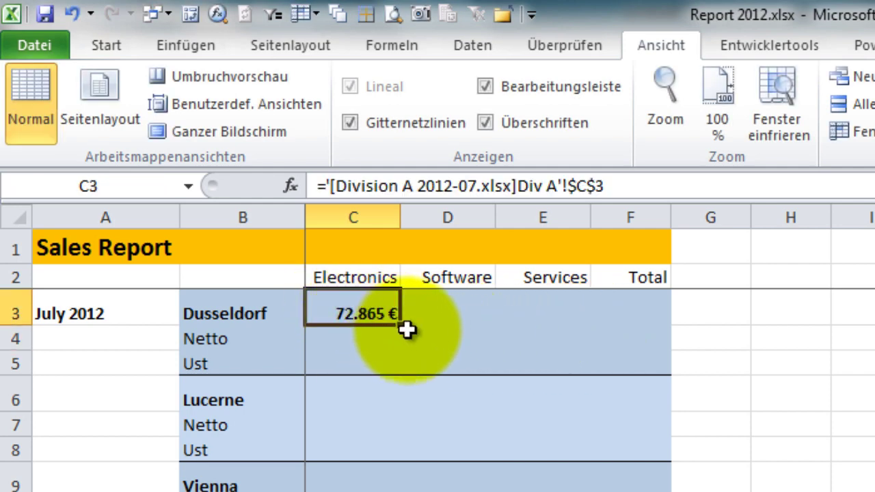
click(611, 190)
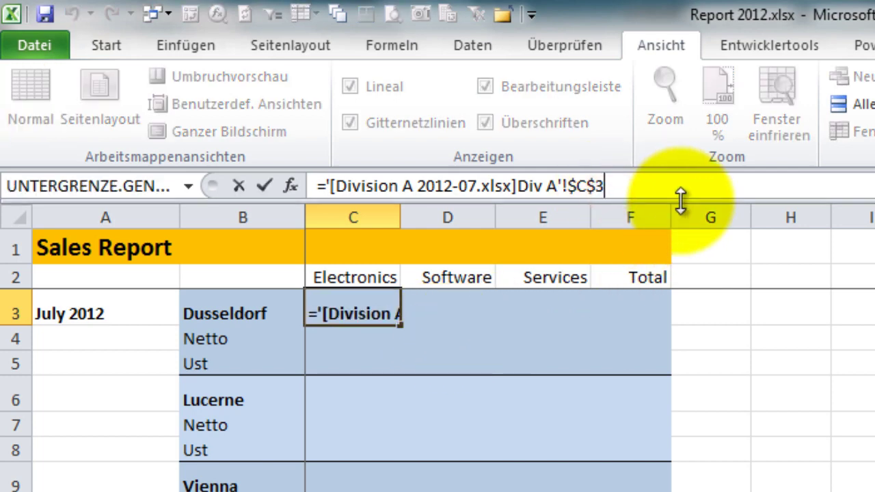
key(F4)
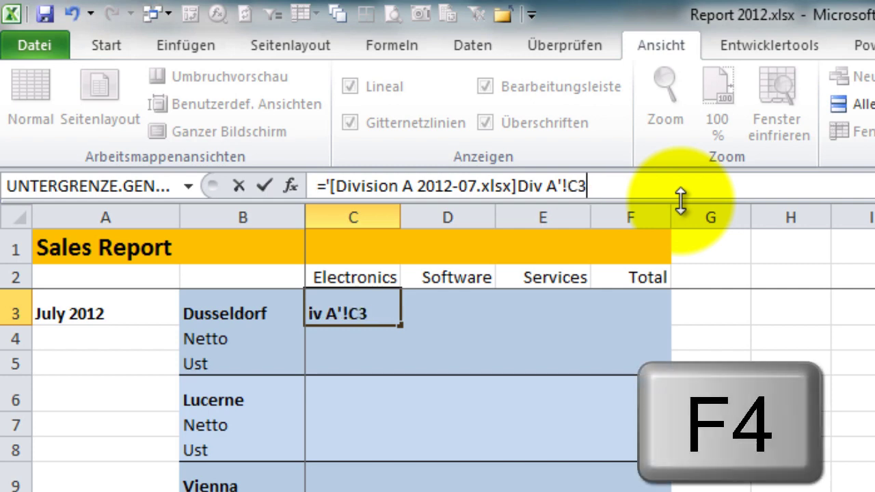
key(Return)
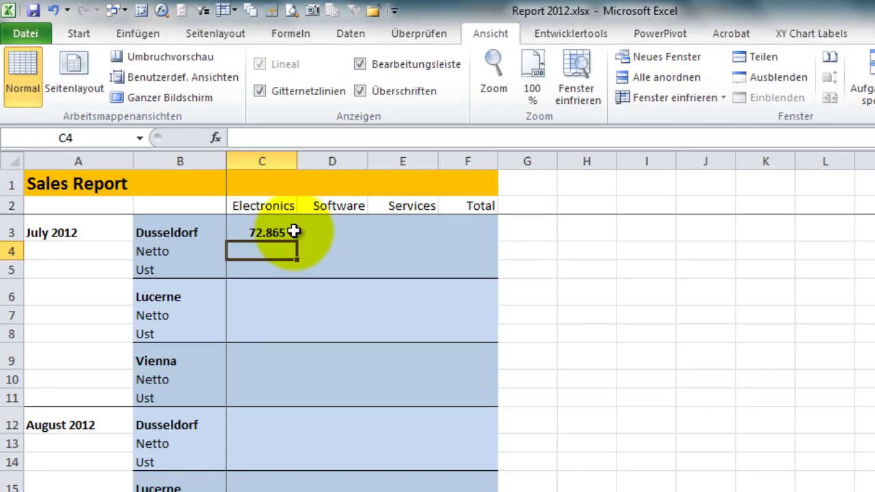
Fill C3's link down to C11 and across to F11 without formatting; Dusseldorf total reads 221.008 €.
click(293, 232)
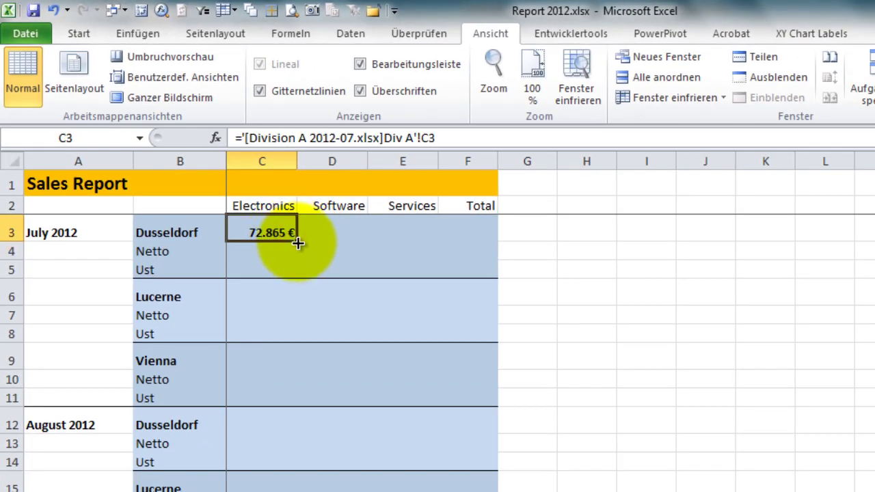
drag(297, 242, 280, 409)
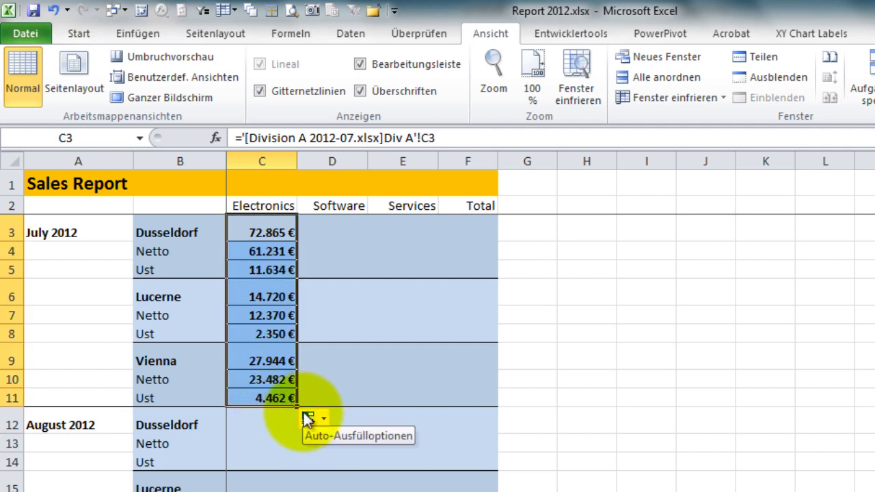
click(308, 418)
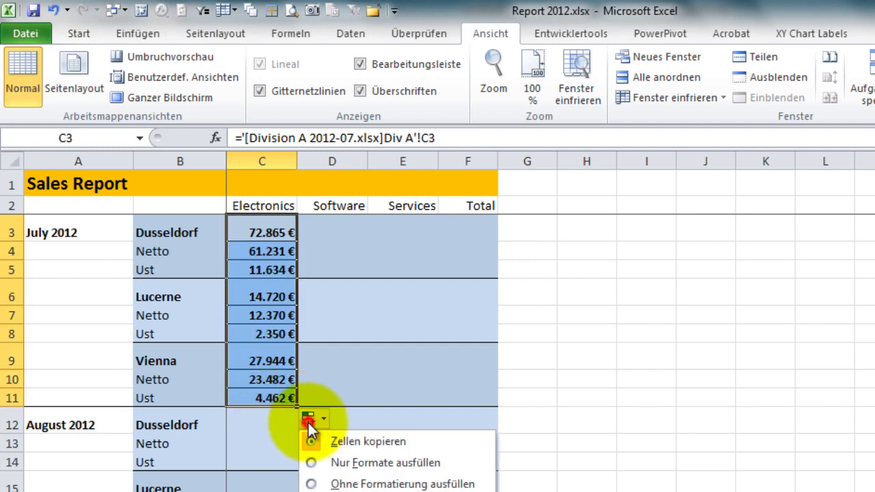
click(336, 482)
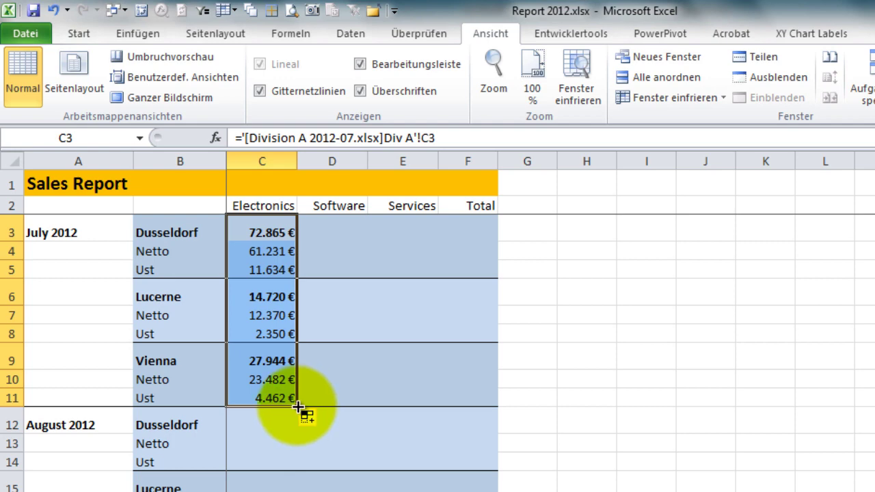
drag(296, 407, 486, 398)
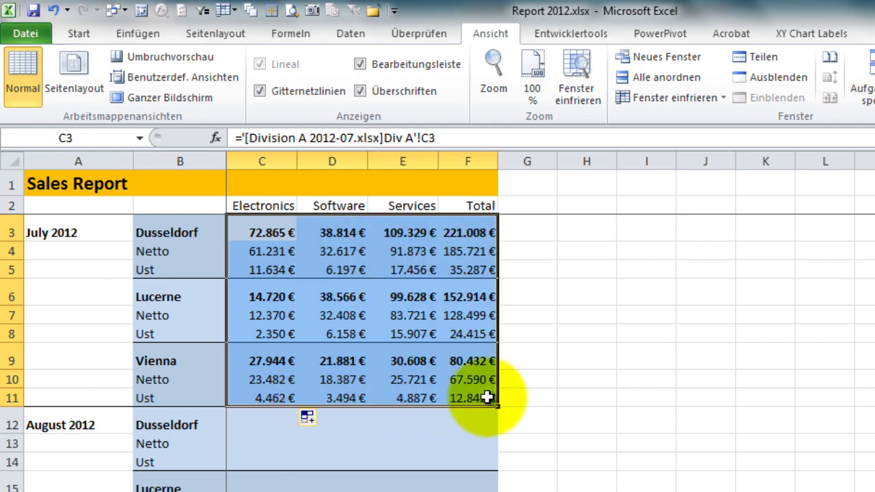
click(509, 418)
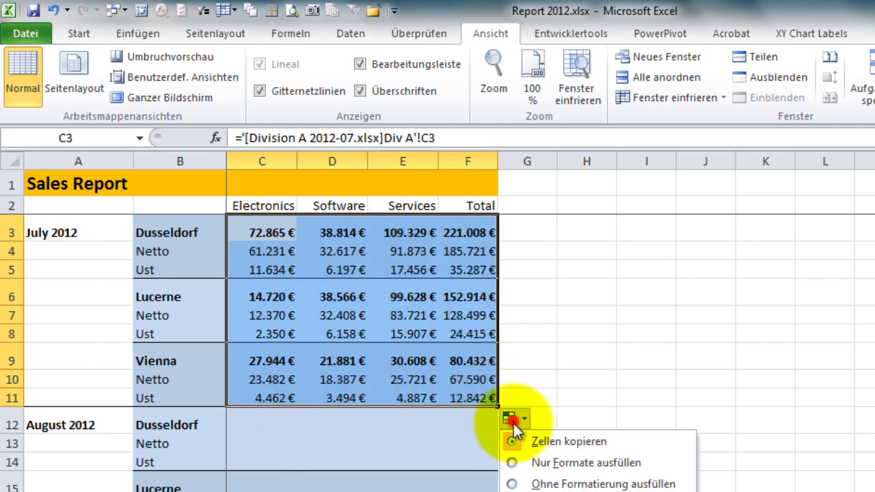
click(530, 484)
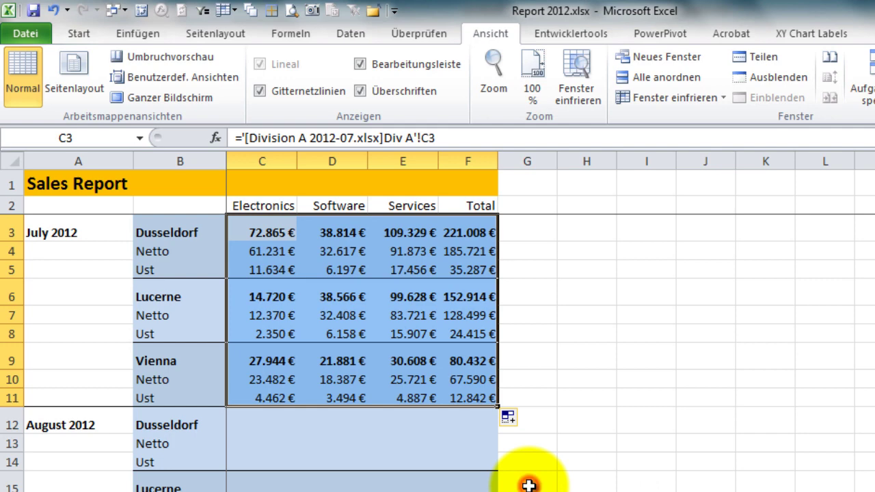
click(276, 233)
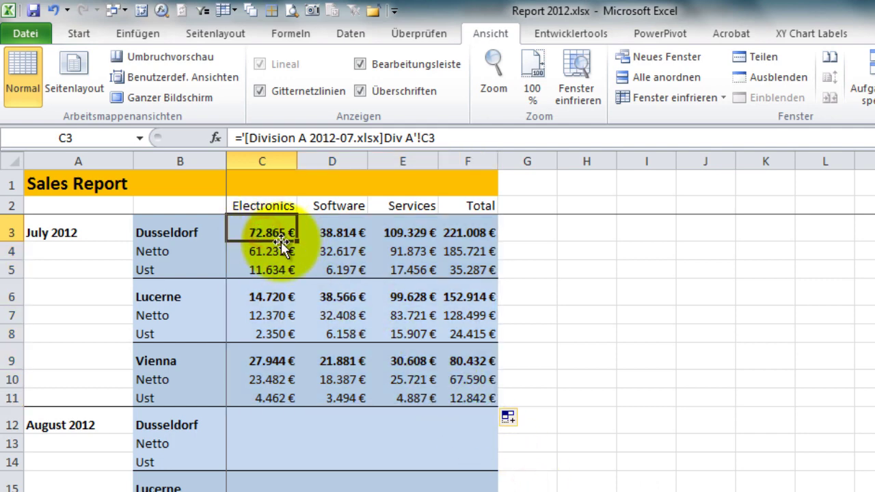
click(331, 231)
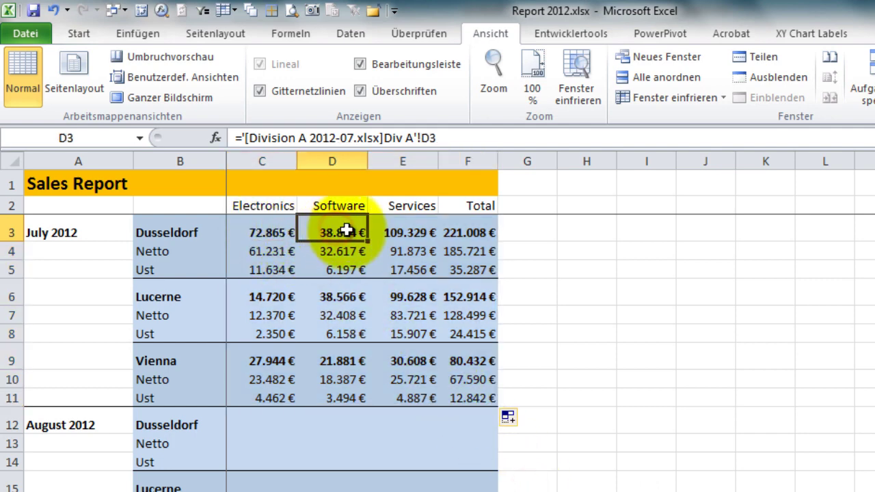
click(411, 231)
click(468, 232)
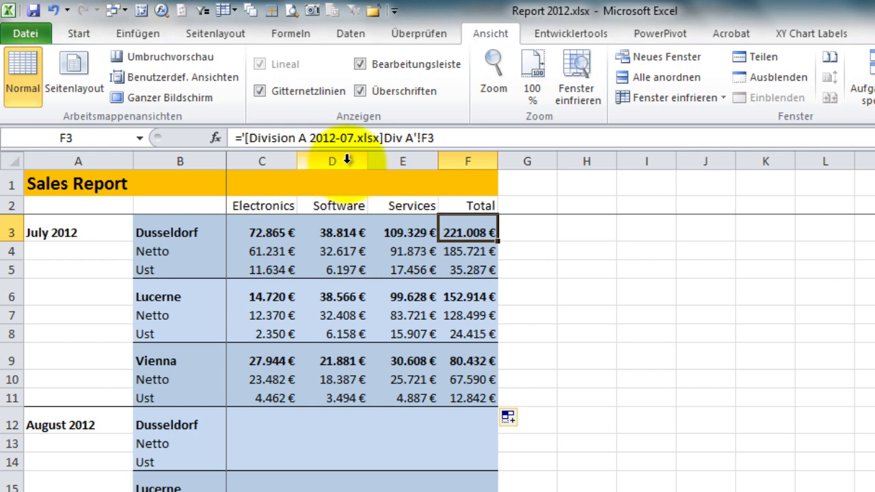
click(280, 232)
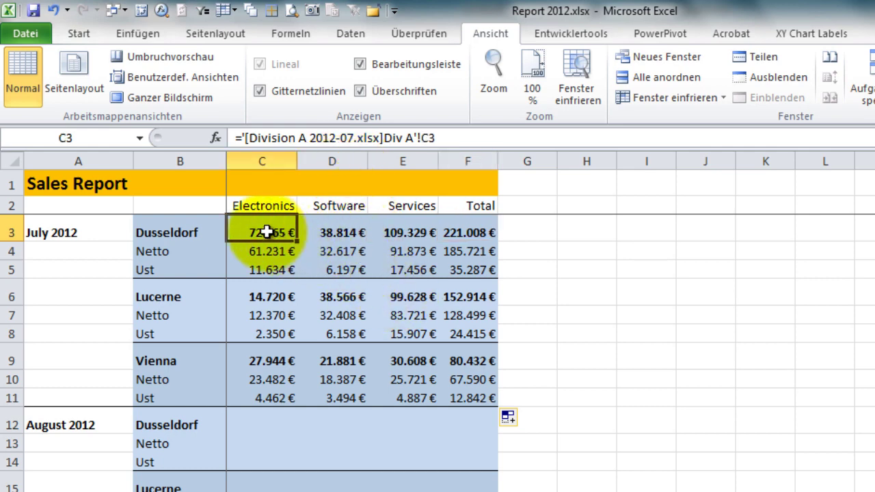
double_click(263, 231)
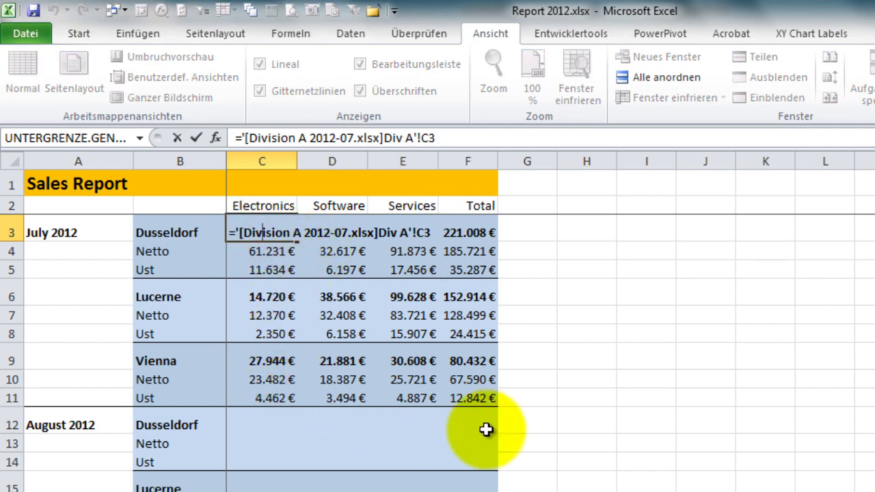
key(Escape)
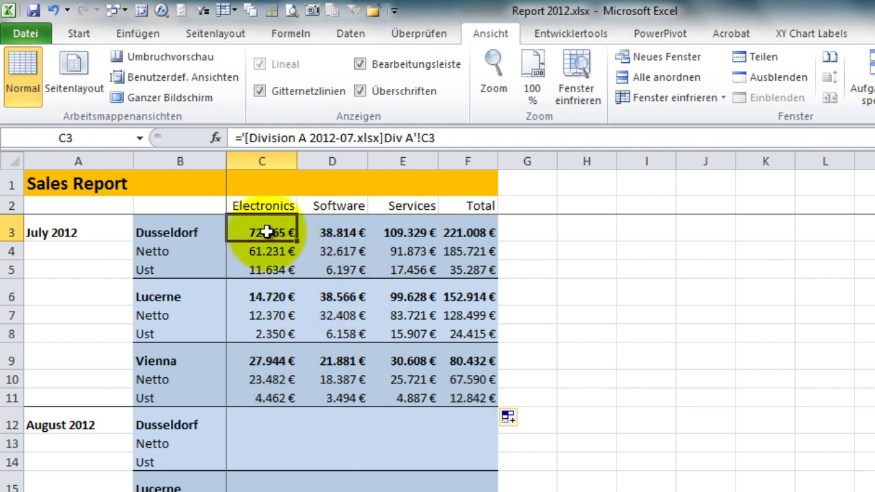
Clear the July block C3:F11 and arrange both workbooks vertically side by side.
drag(273, 231, 476, 404)
key(Delete)
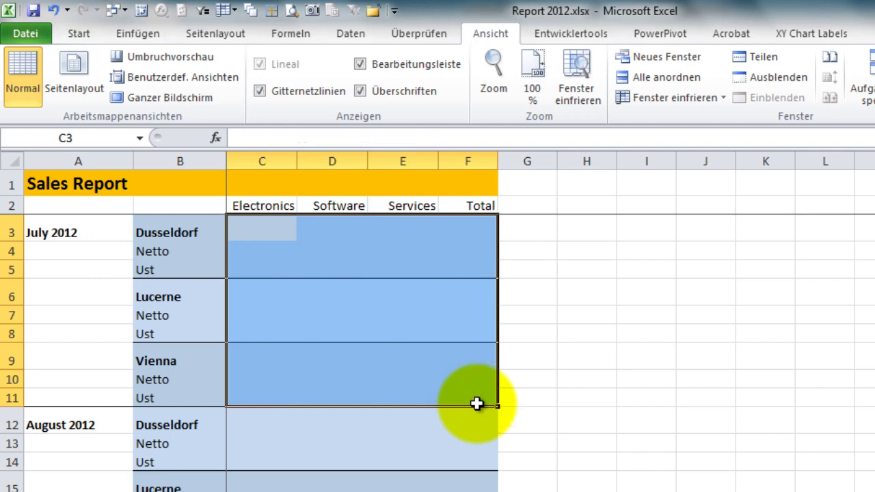
click(265, 222)
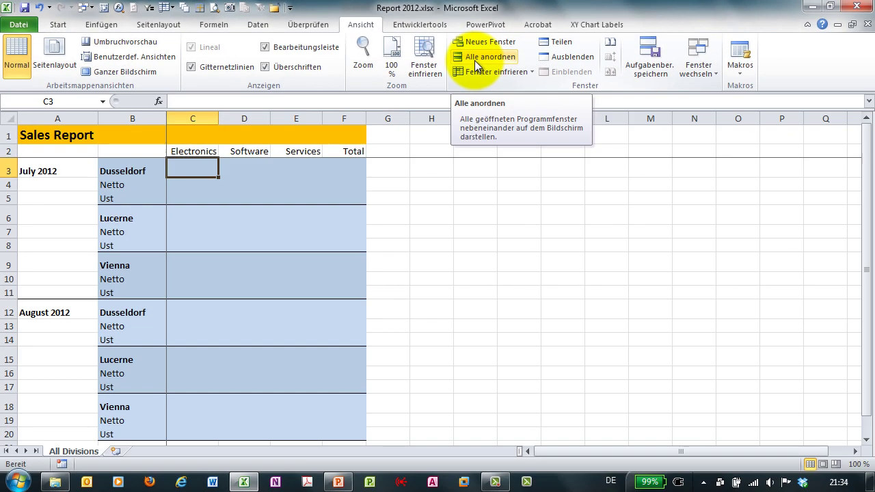
click(475, 60)
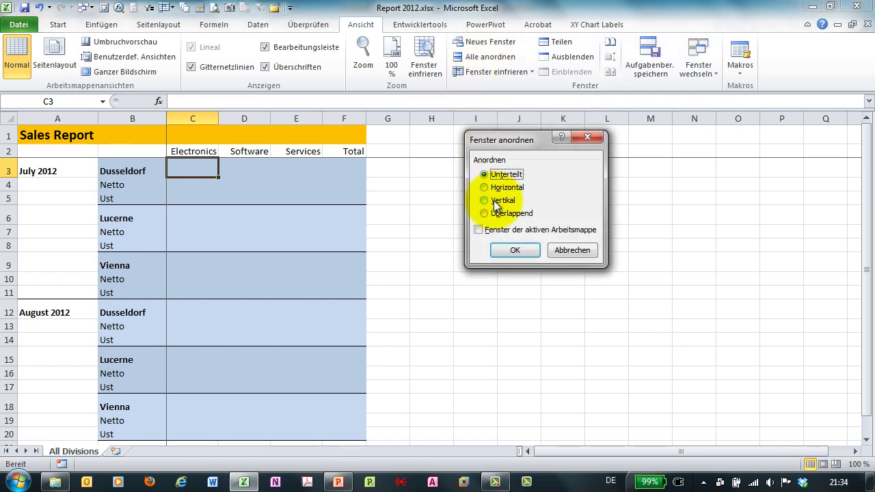
click(503, 250)
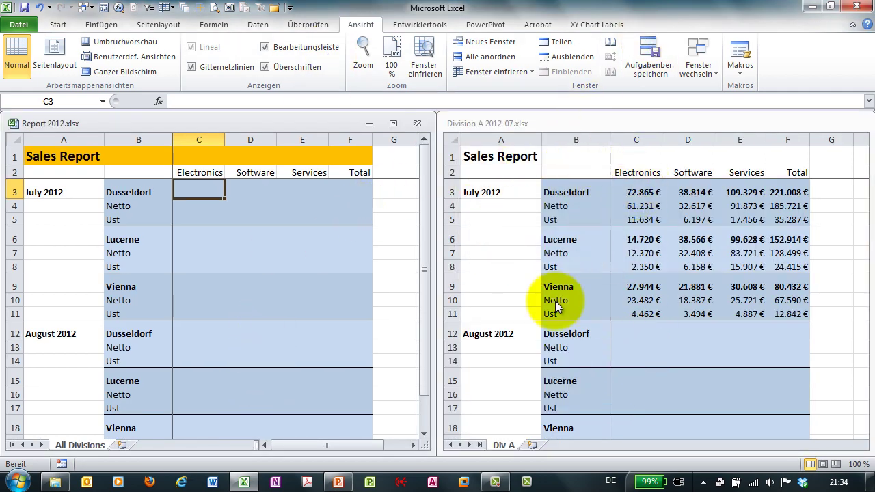
Copy Division A's C3:F11 and paste it as links at report cell C3, showing 72.865 €.
click(639, 194)
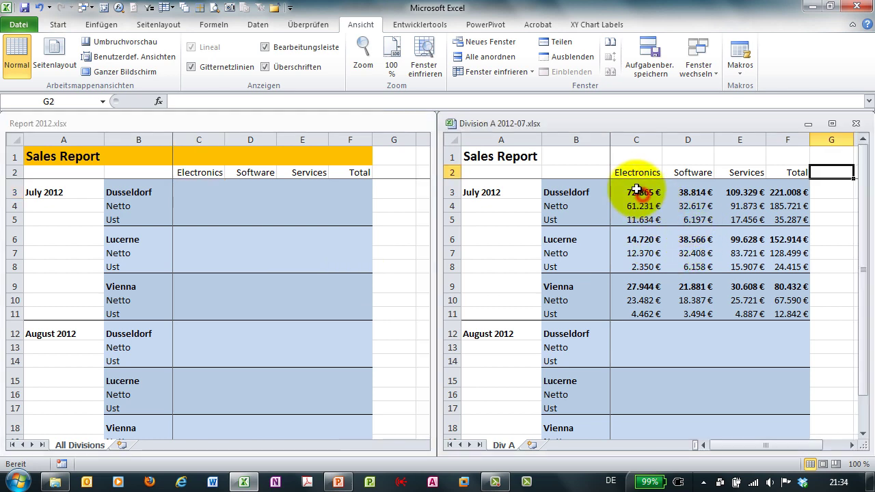
click(637, 193)
drag(636, 193, 788, 313)
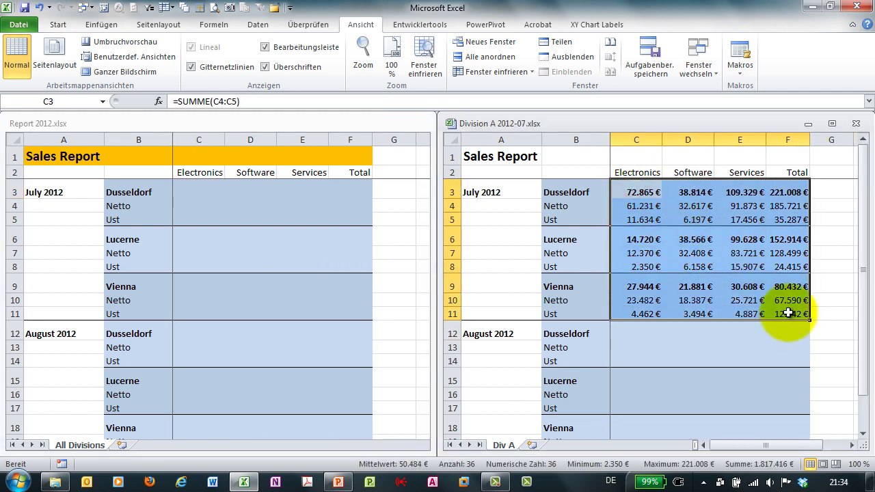
key(ctrl+c)
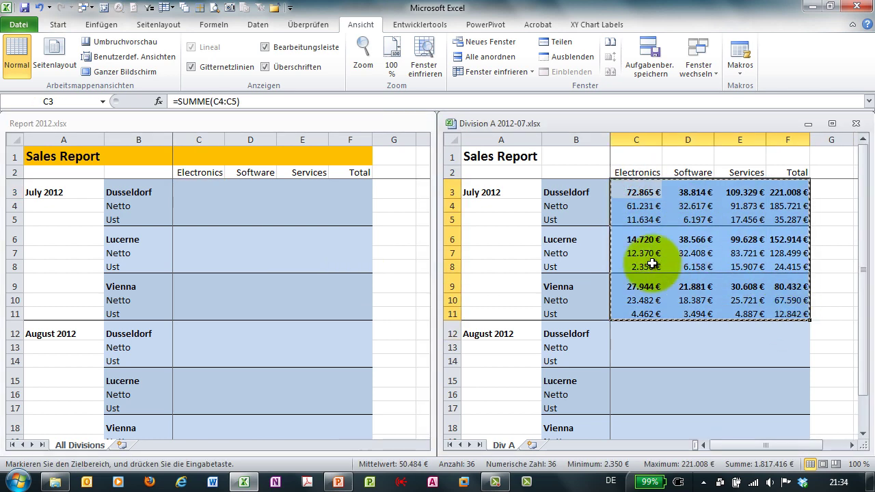
click(207, 184)
right_click(207, 184)
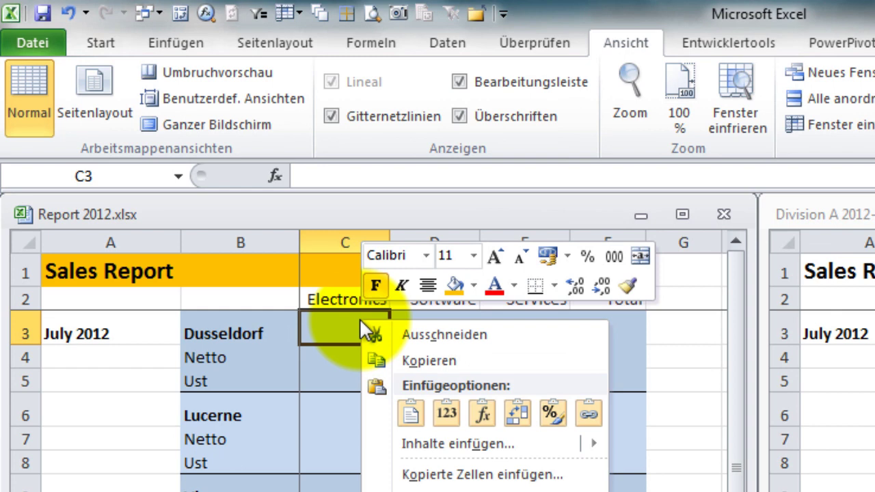
click(589, 415)
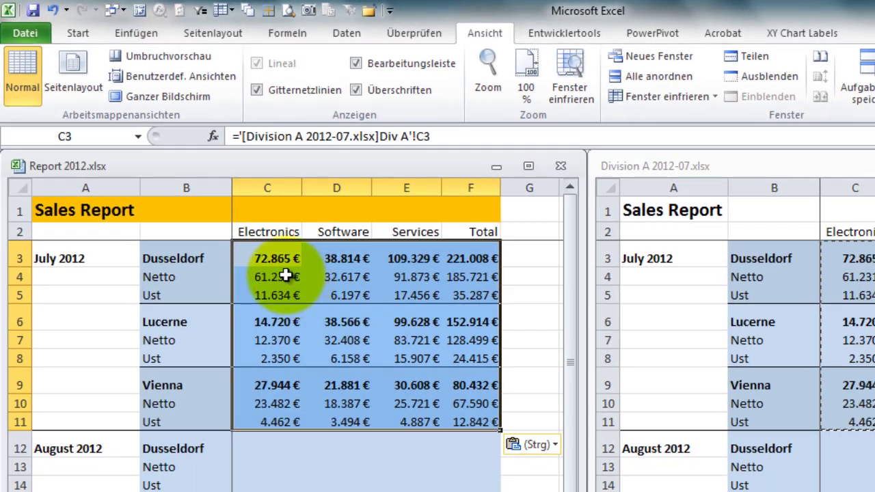
click(293, 287)
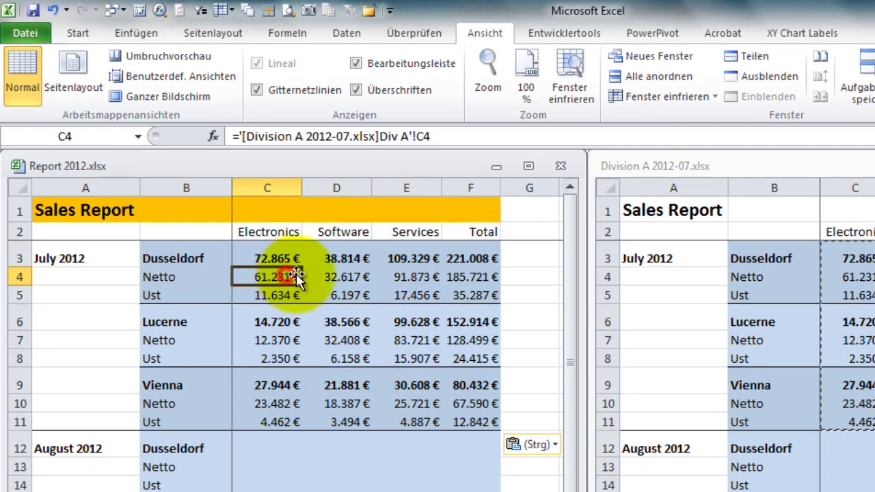
click(360, 287)
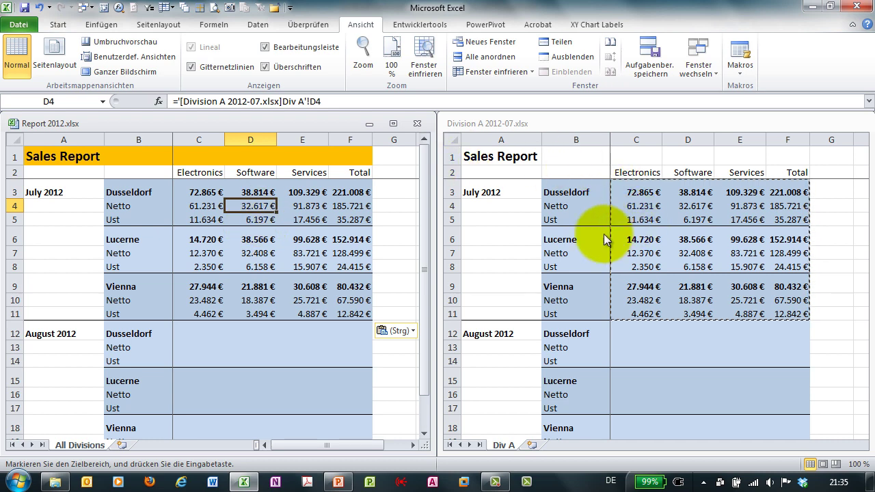
click(762, 119)
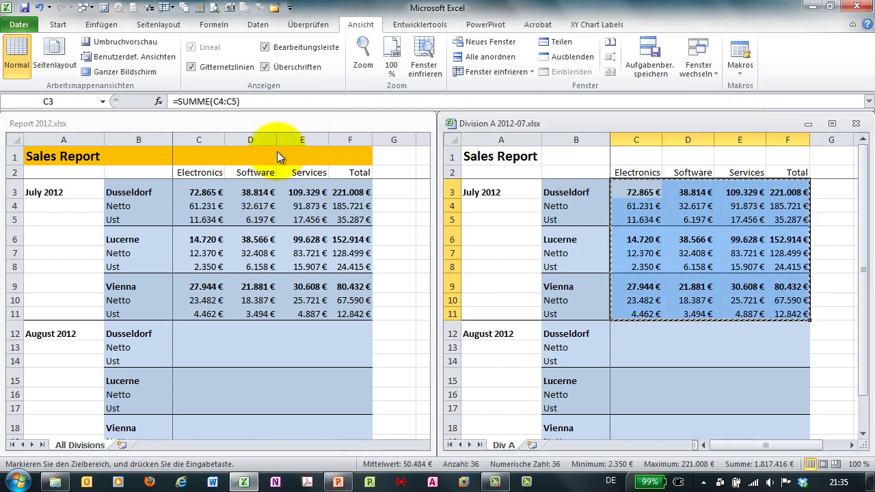
click(201, 192)
key(ctrl+v)
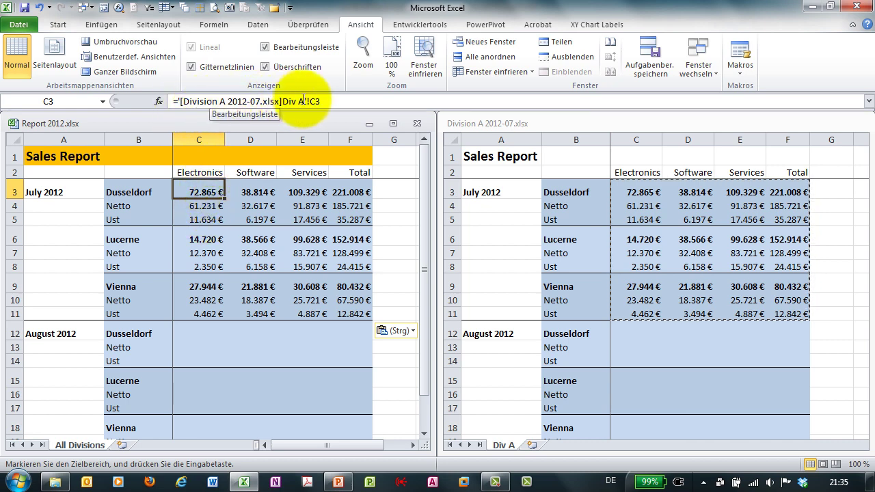
click(805, 128)
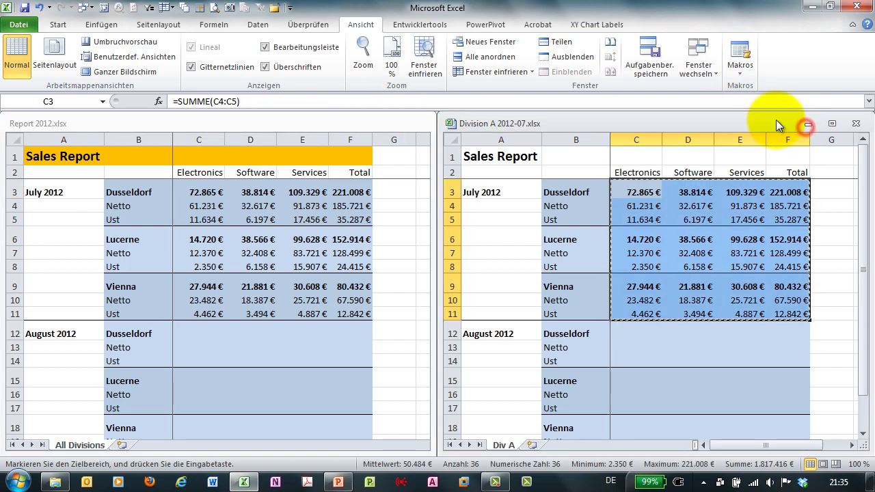
Close Division A, maximize Report 2012 and inspect C3's full July 2012 link path.
click(859, 125)
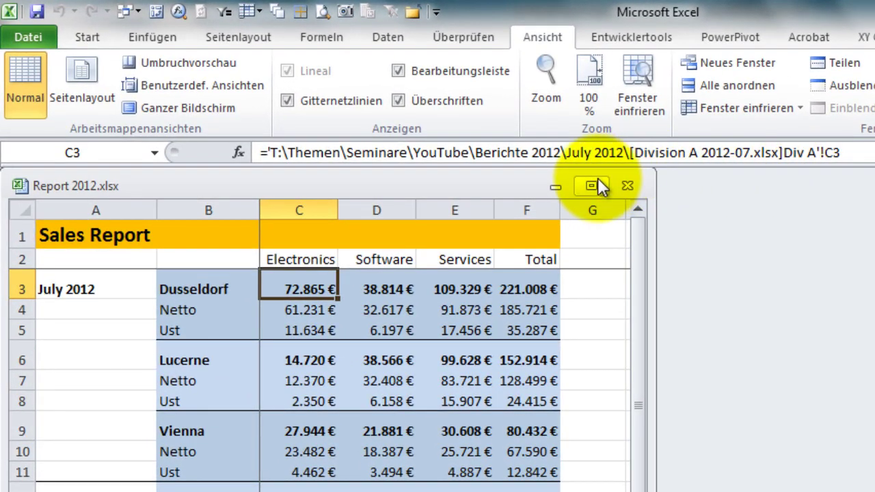
click(597, 179)
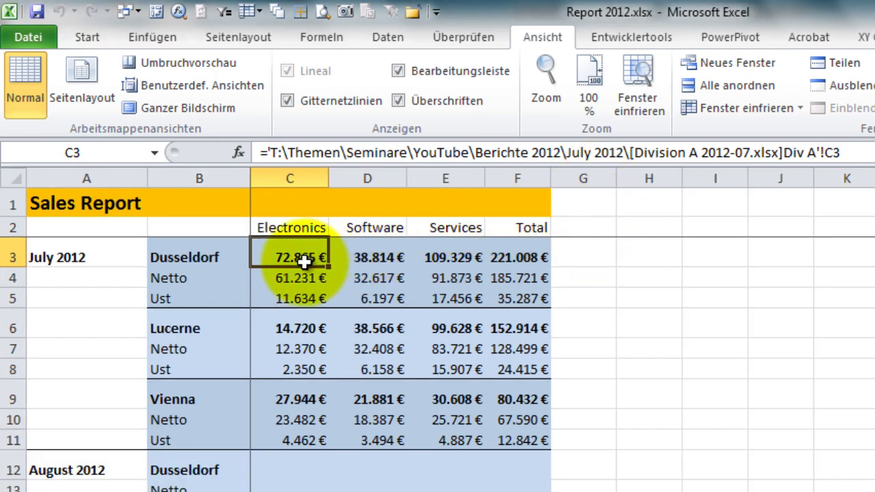
double_click(282, 253)
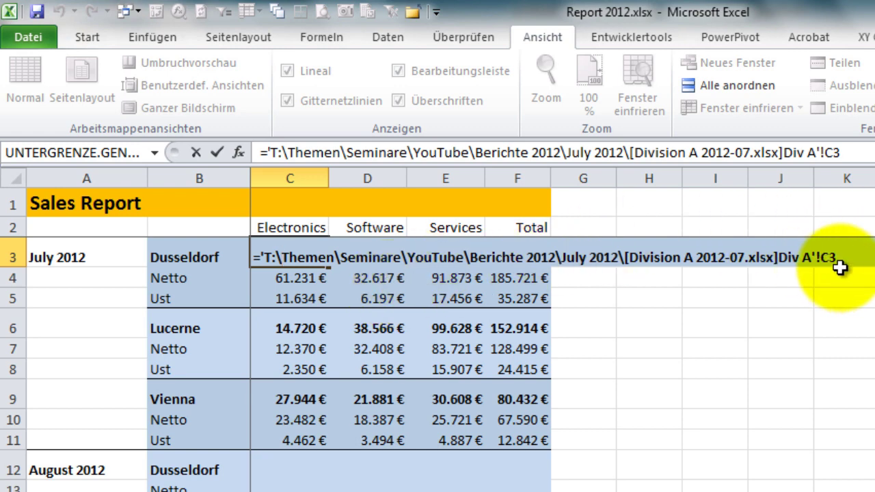
key(Return)
click(290, 256)
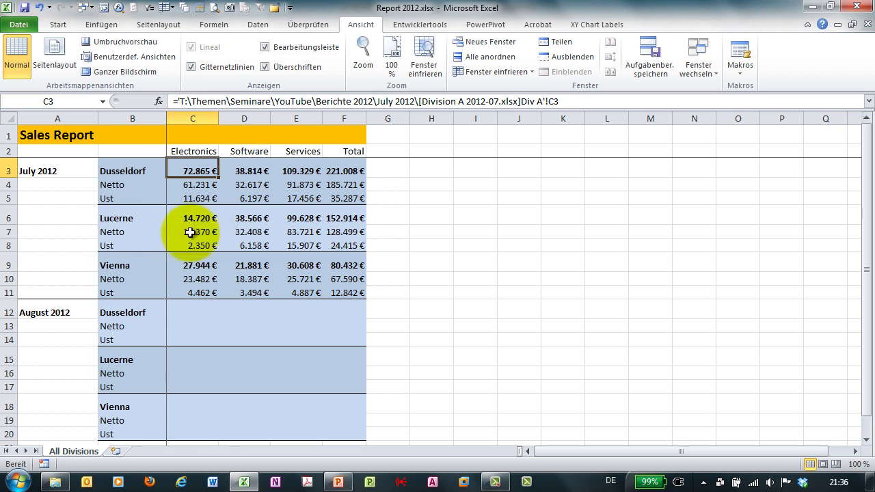
Close Report 2012 and Excel, then open Division A 2012-07.xlsx from the July 2012 folder.
click(865, 26)
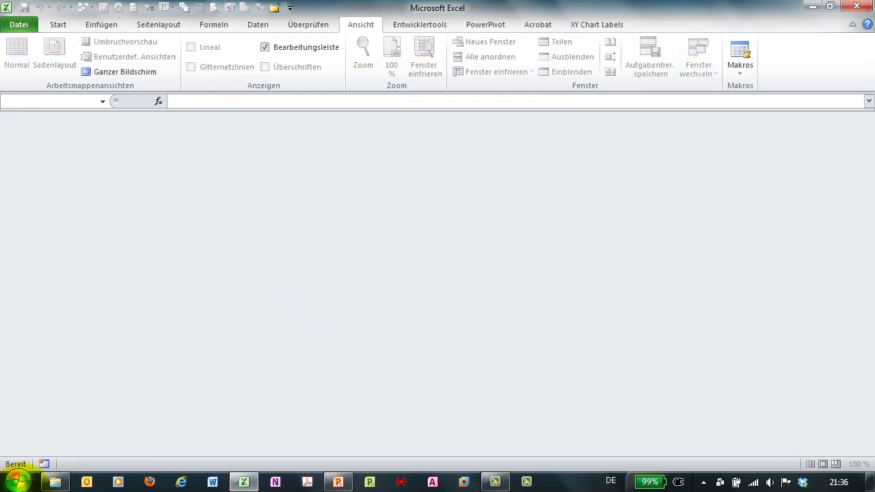
click(856, 5)
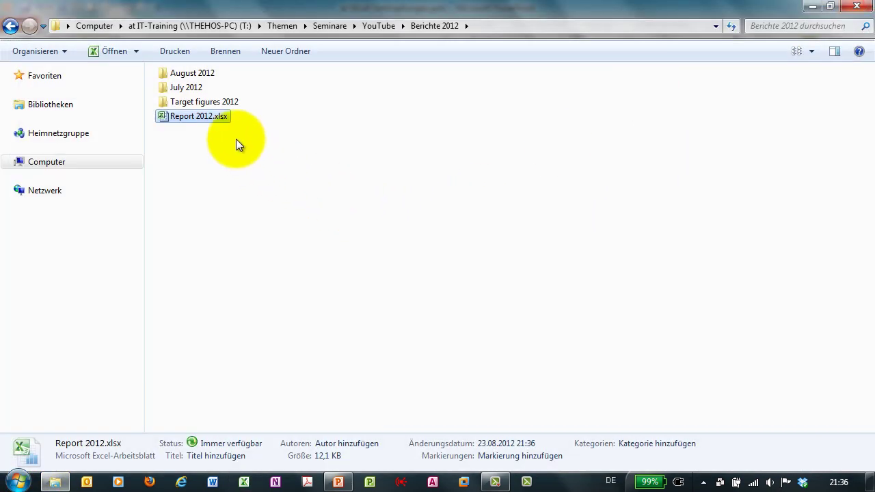
double_click(198, 86)
click(224, 90)
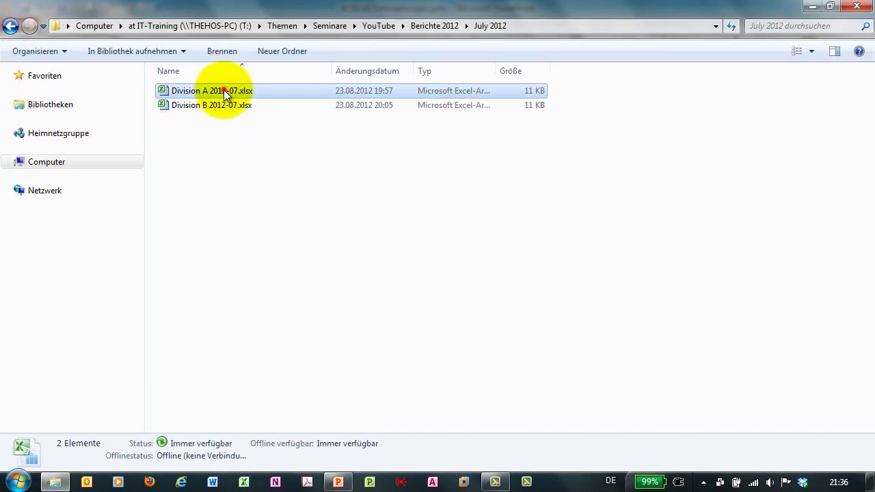
double_click(223, 90)
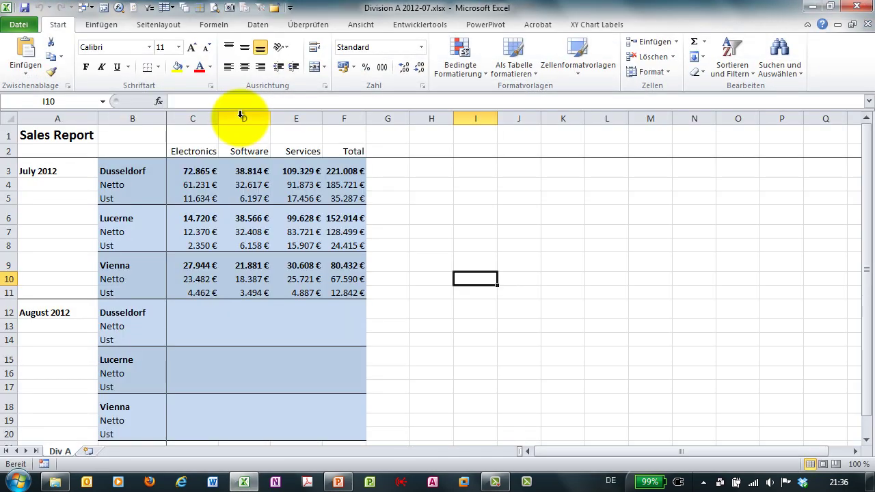
Enter 99999 as Lucerne's Electronics Netto in Division A's cell C7.
click(193, 232)
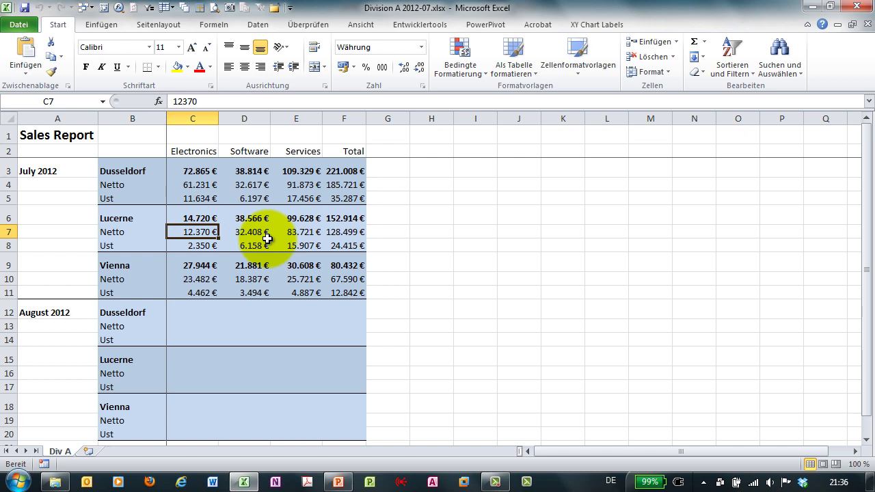
text(99999)
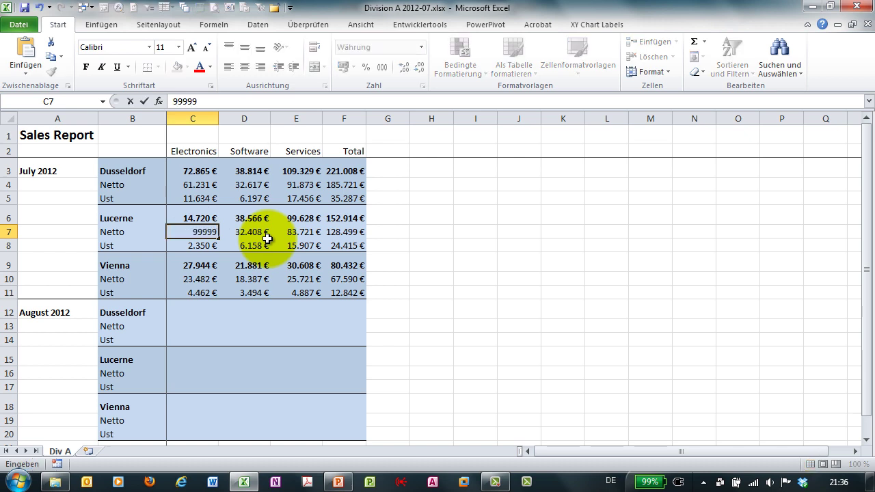
key(Return)
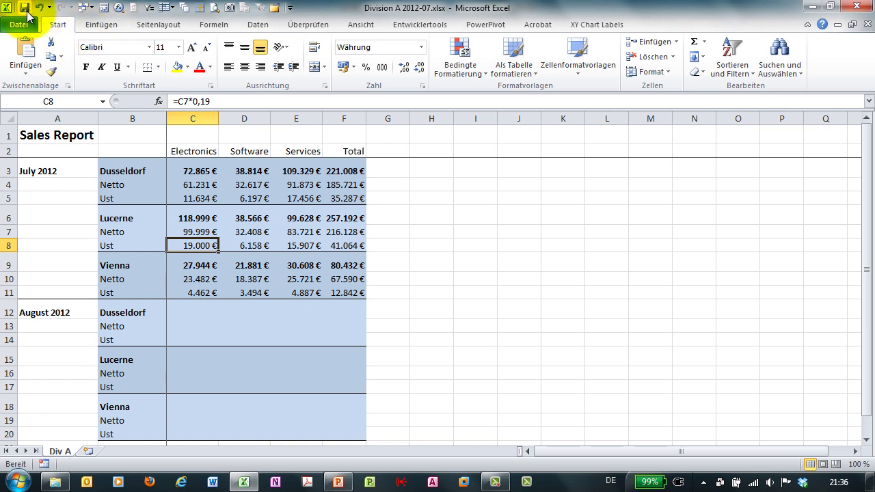
Close Division A and Excel, then reopen Report 2012.xlsx from the Berichte 2012 folder.
click(868, 24)
click(870, 6)
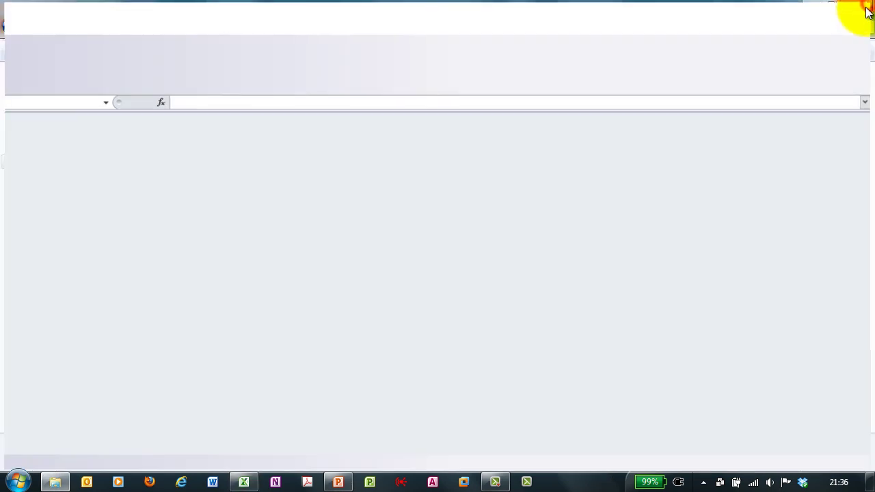
click(416, 25)
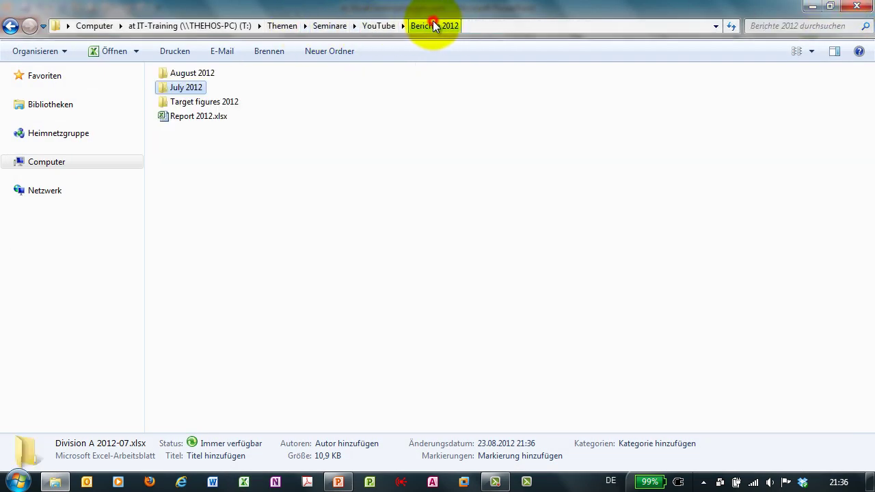
double_click(178, 117)
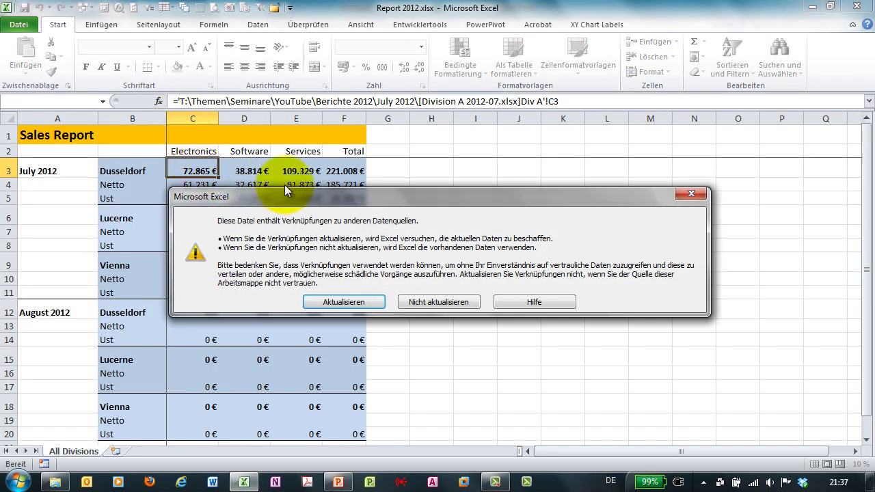
Update Report 2012's links so Lucerne's July Electronics Netto shows 99.999 €.
drag(286, 190, 435, 179)
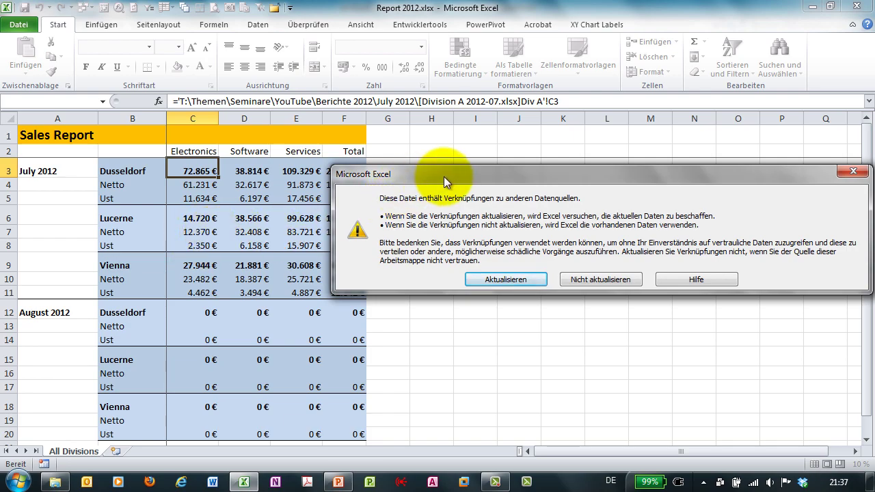
drag(444, 176, 313, 159)
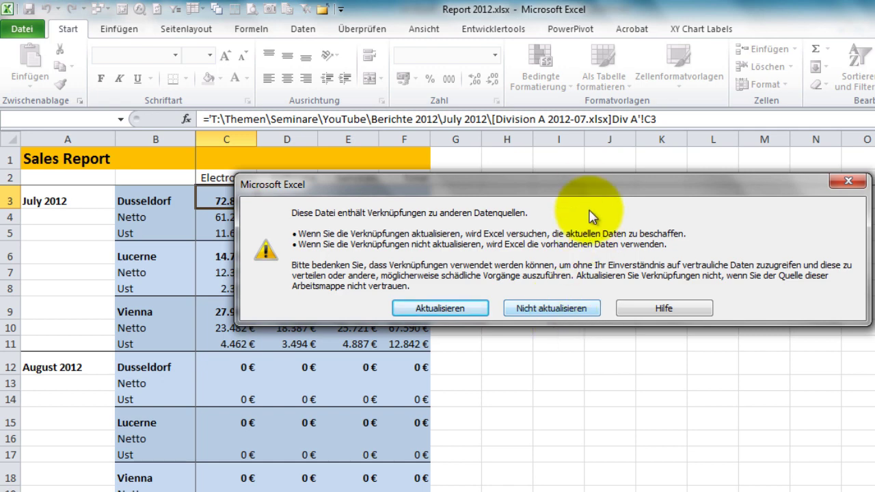
drag(585, 186, 541, 227)
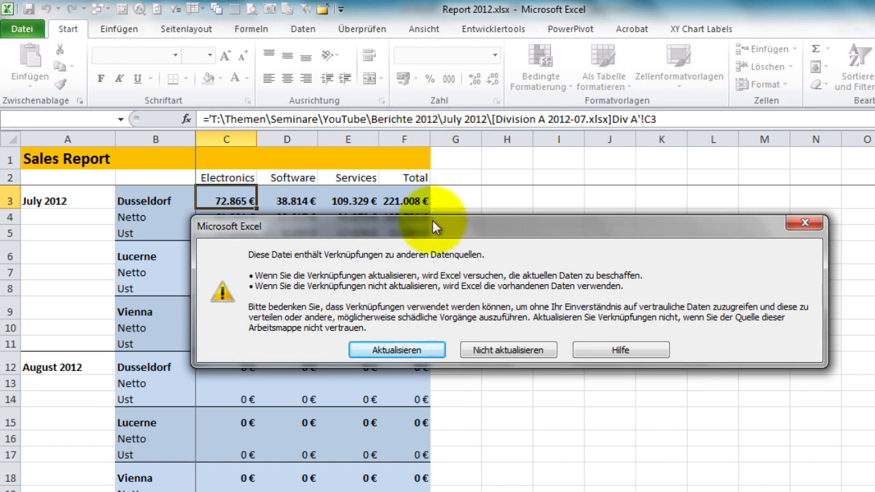
click(407, 351)
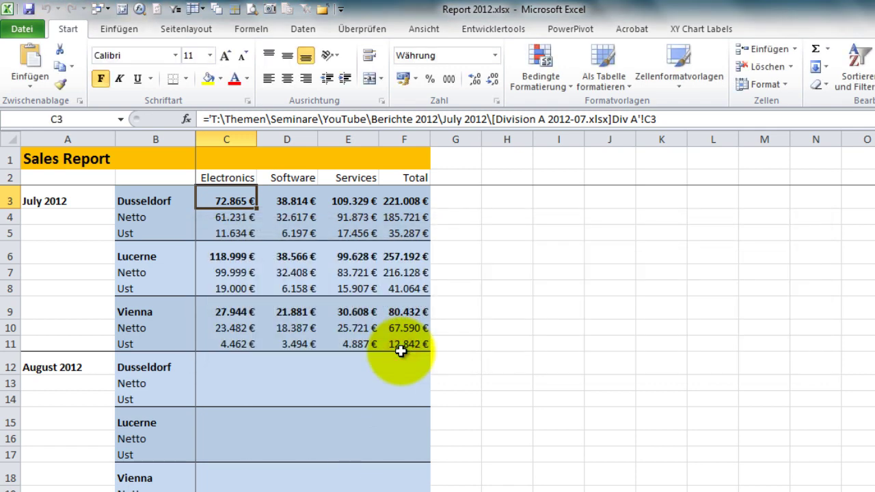
click(244, 279)
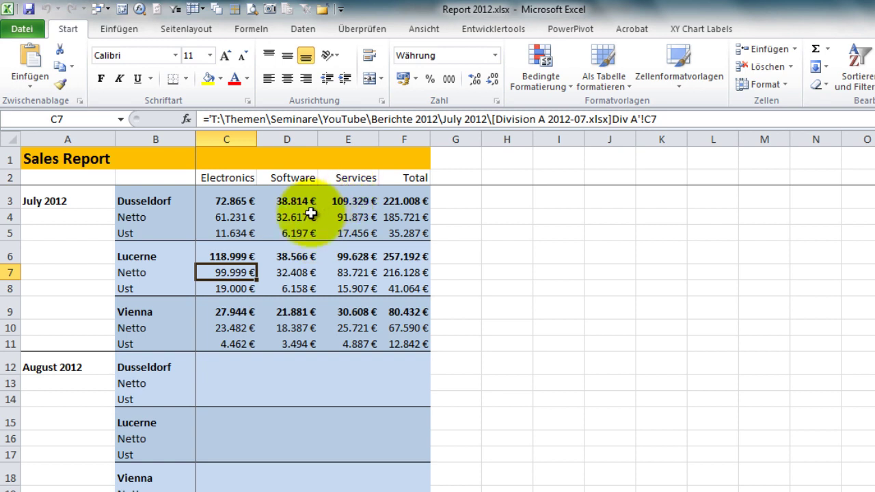
click(261, 218)
click(327, 219)
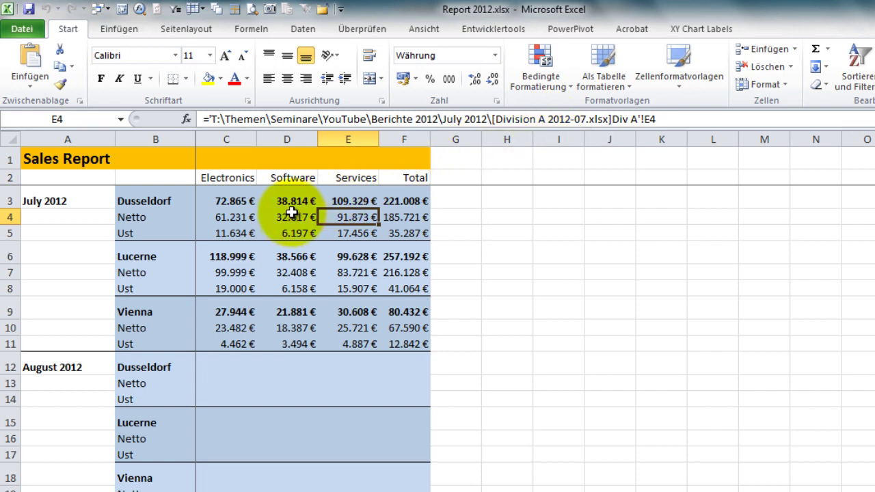
click(228, 203)
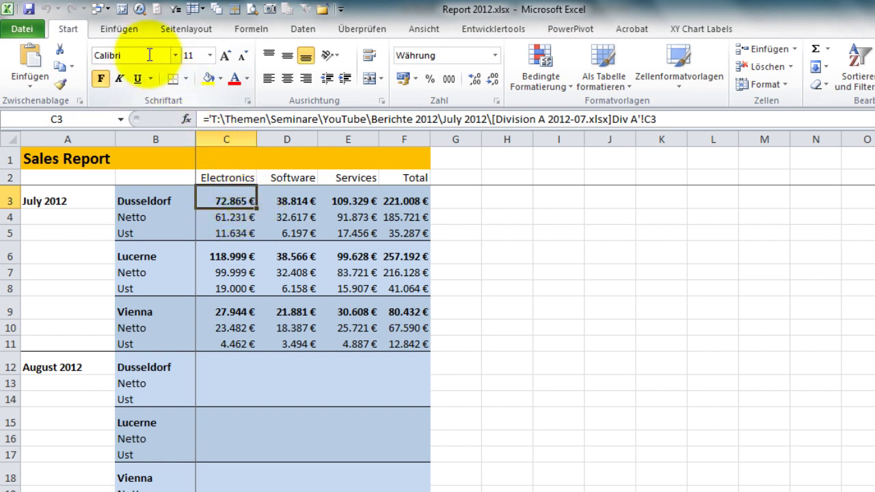
click(294, 30)
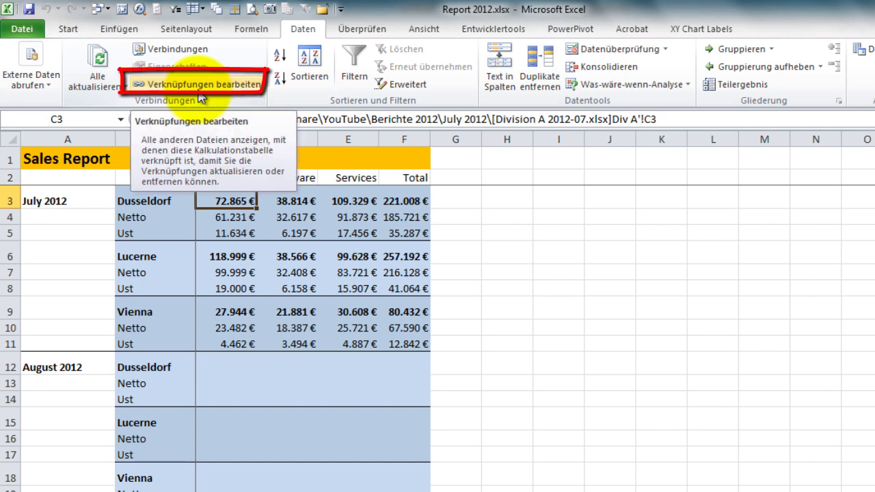
click(201, 84)
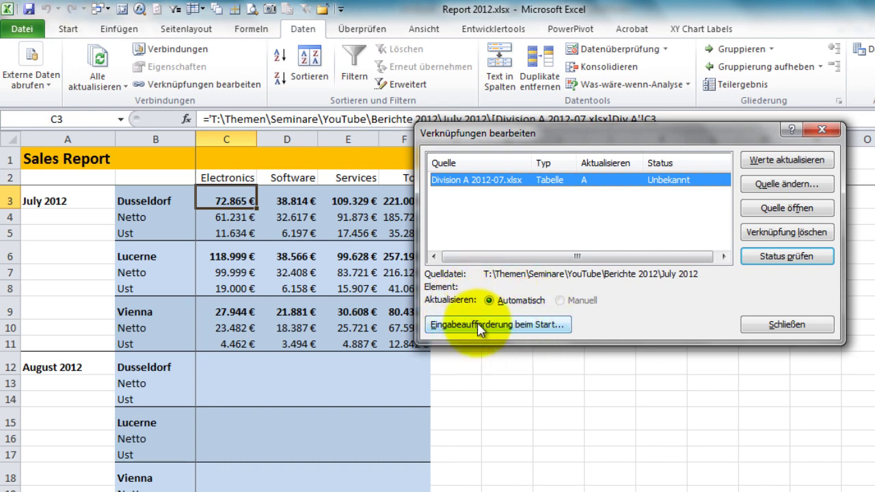
click(504, 329)
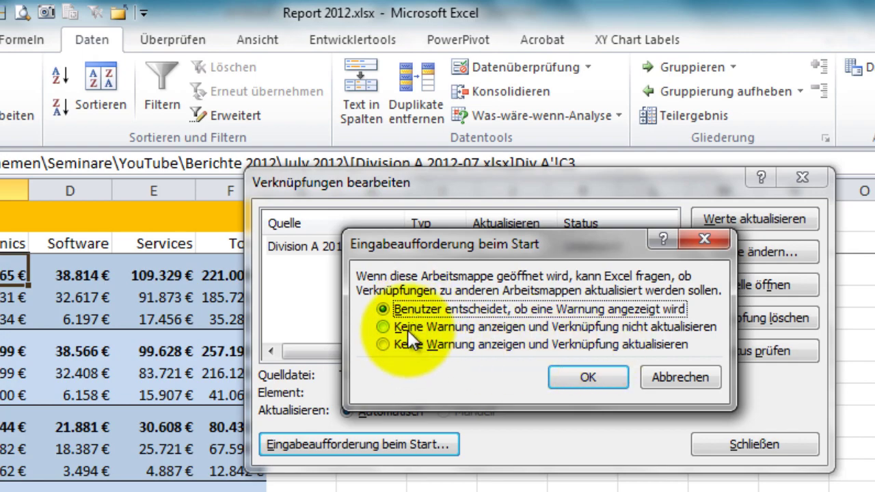
click(587, 377)
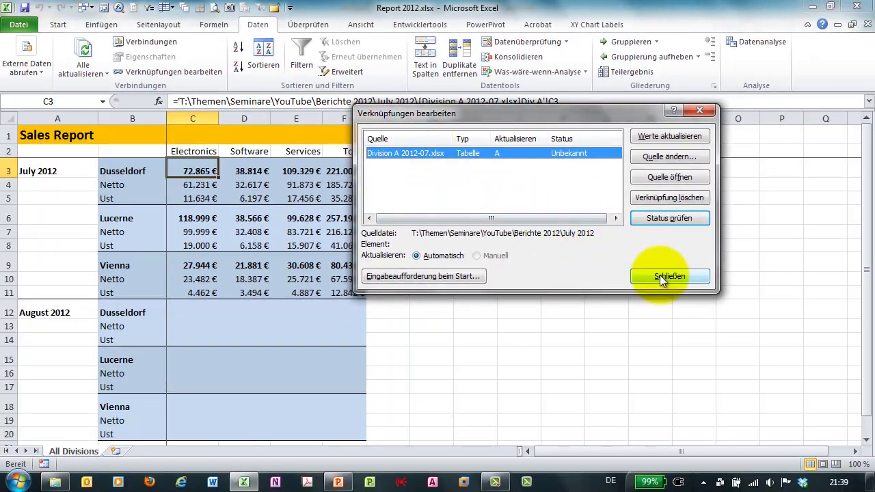
click(663, 275)
Update the values from the Division A 2012-07.xlsx link via File info, then return to the sheet.
click(26, 28)
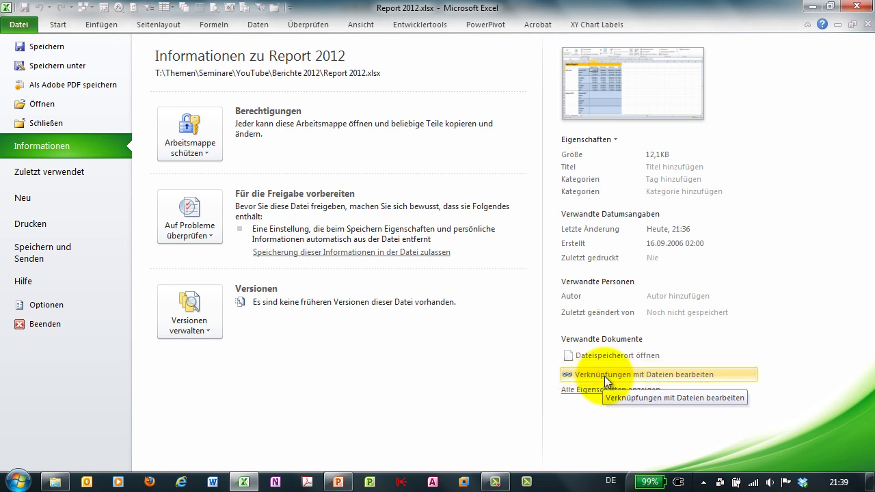
click(604, 376)
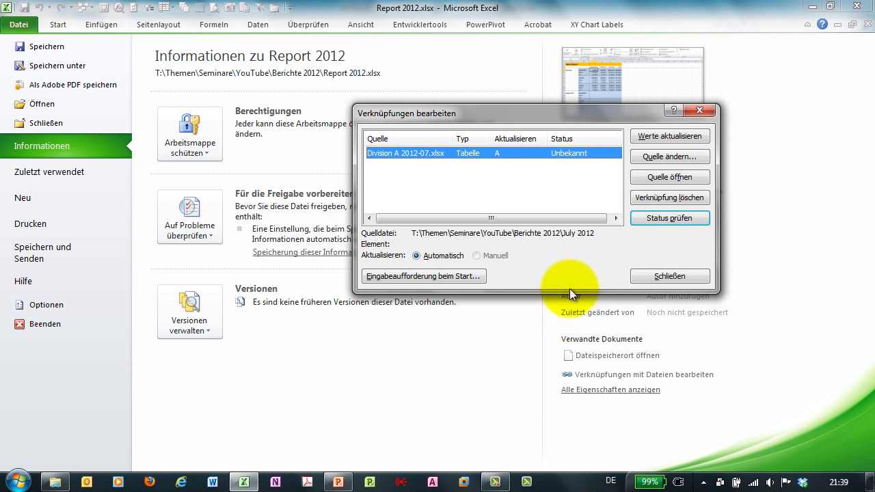
click(649, 135)
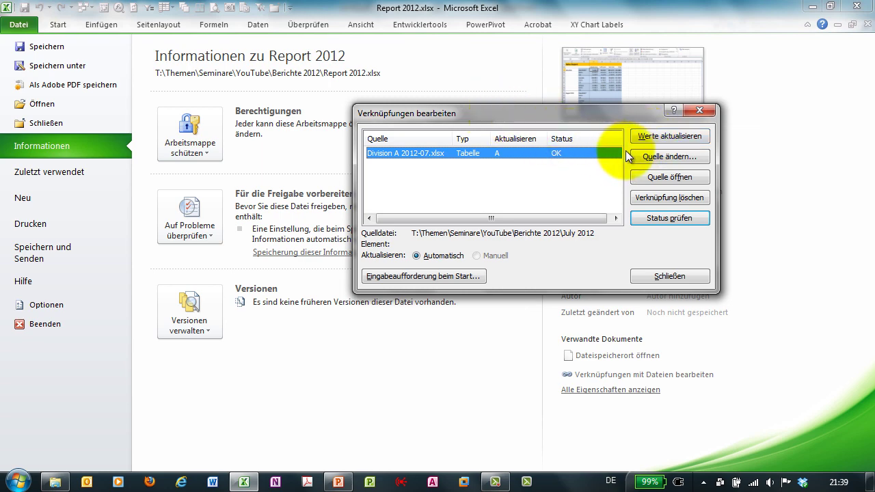
click(658, 275)
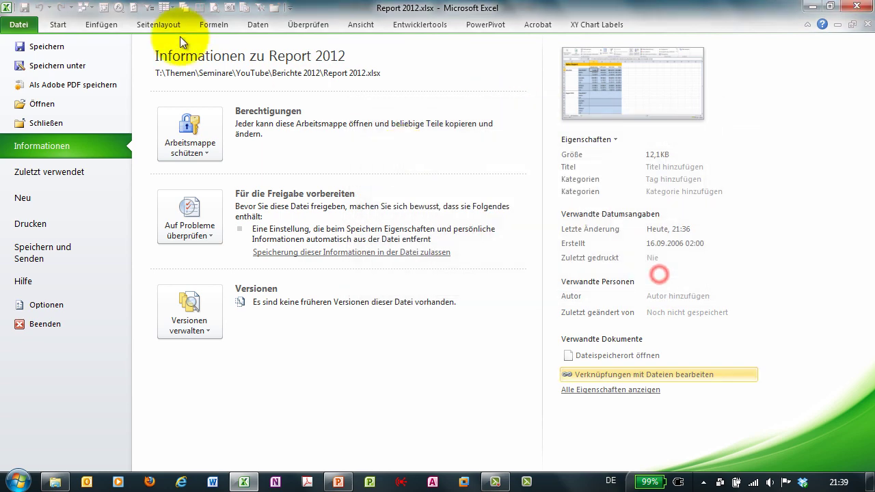
click(256, 26)
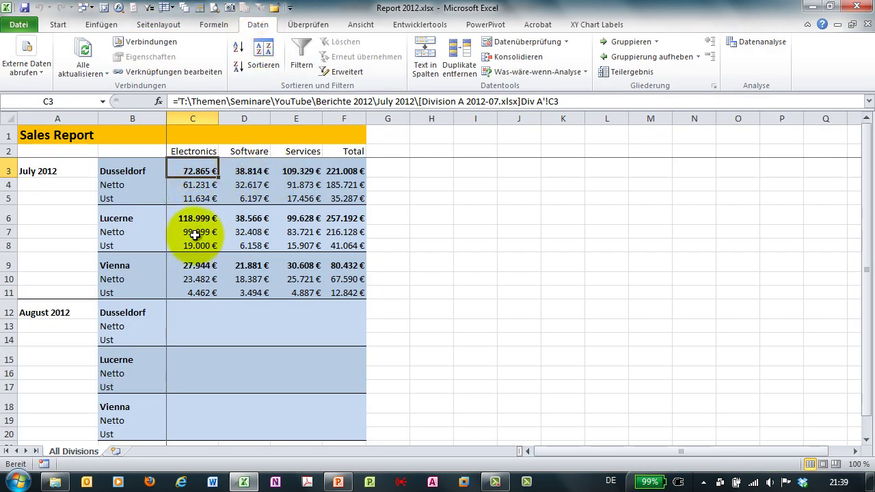
Change the July link source to Division B 2012-07.xlsx in Themen\Seminare\YouTube\Berichte 2012\July 2012.
click(188, 71)
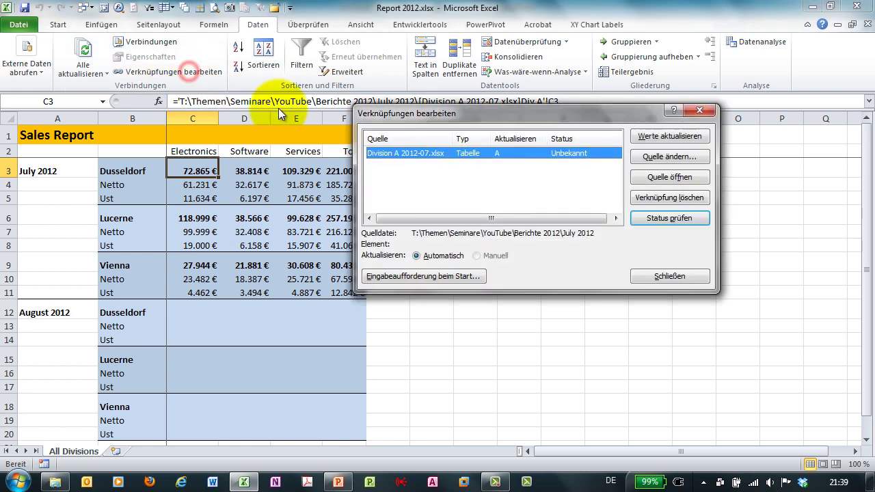
click(663, 156)
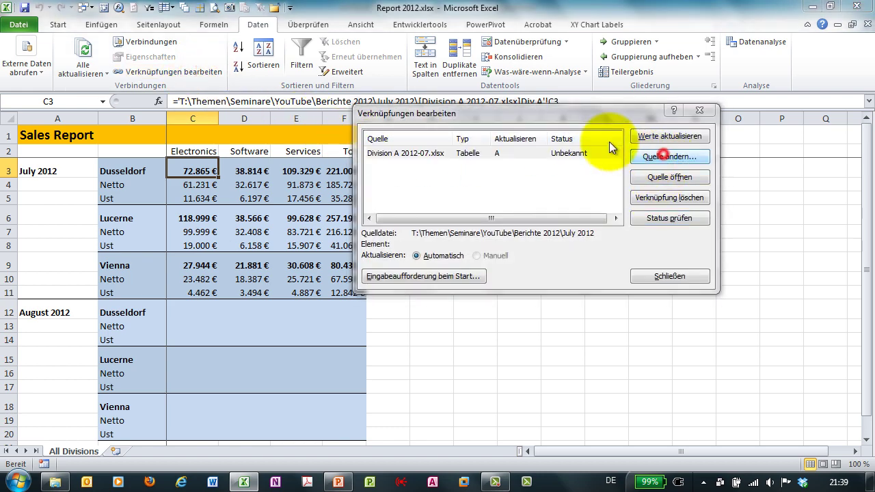
drag(581, 126, 636, 74)
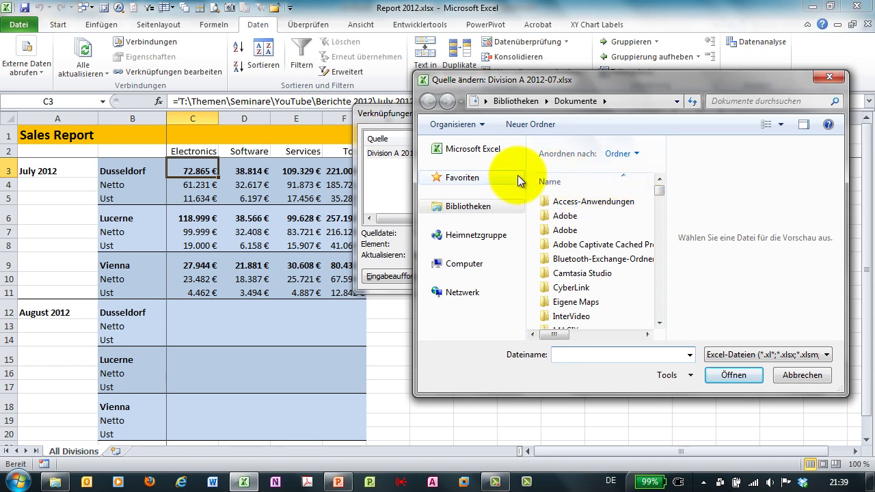
click(464, 183)
drag(659, 204, 653, 297)
double_click(604, 303)
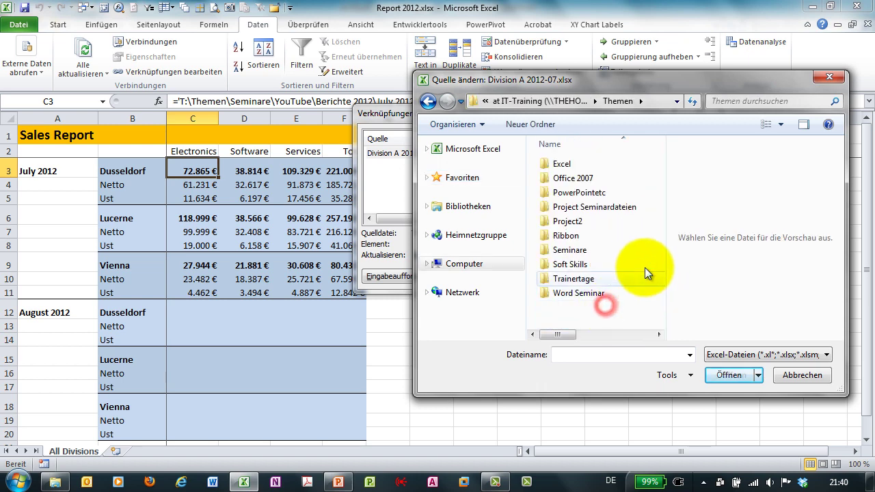
double_click(573, 251)
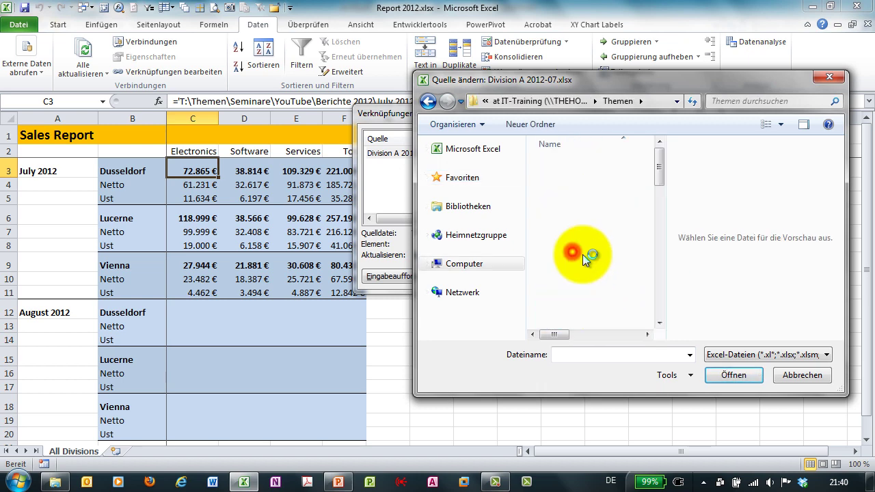
double_click(574, 319)
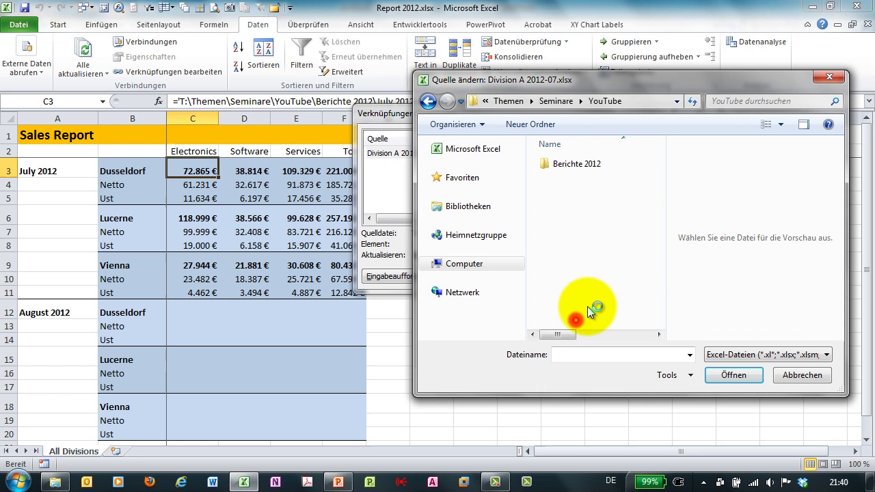
double_click(580, 164)
double_click(573, 179)
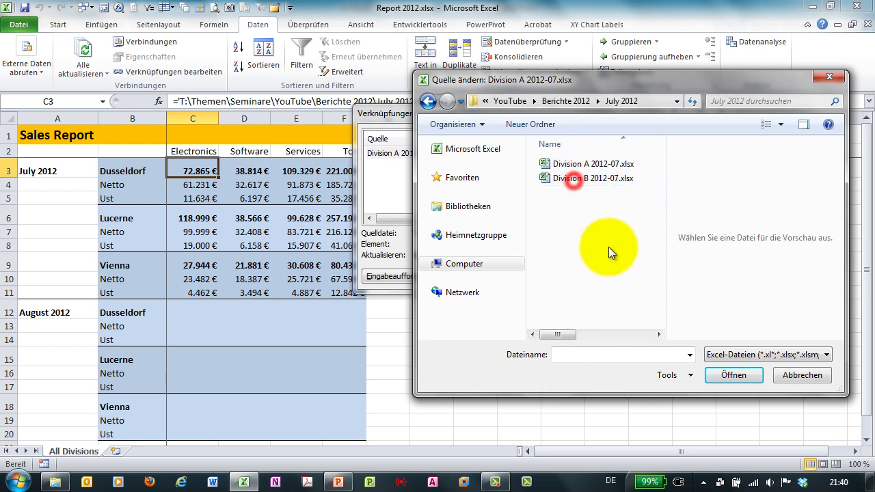
click(593, 179)
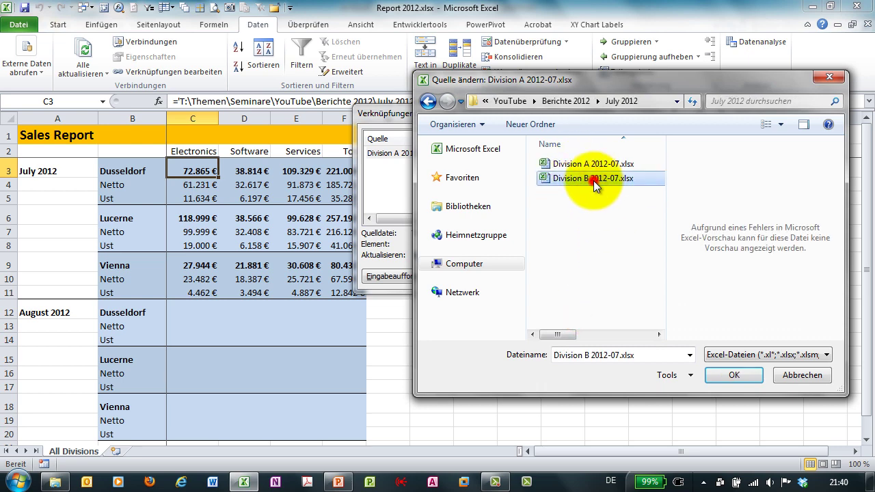
double_click(593, 179)
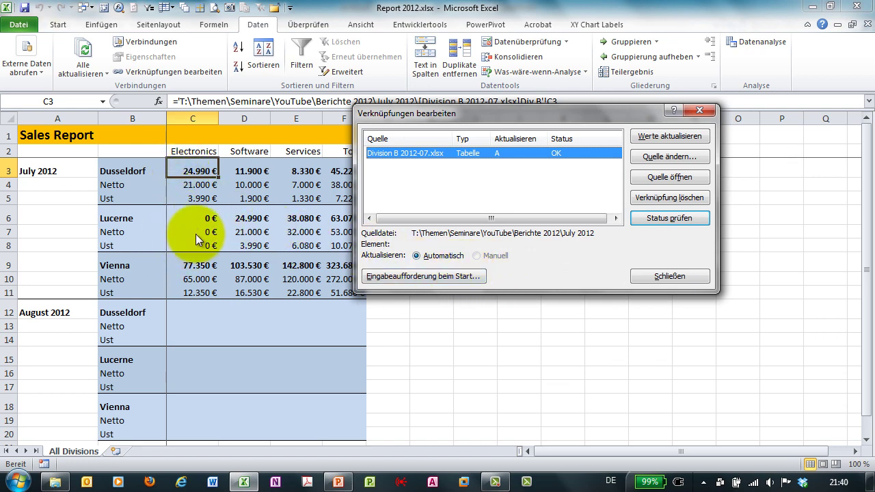
Close the links list and check the linked formula in the report's cell C7.
click(662, 278)
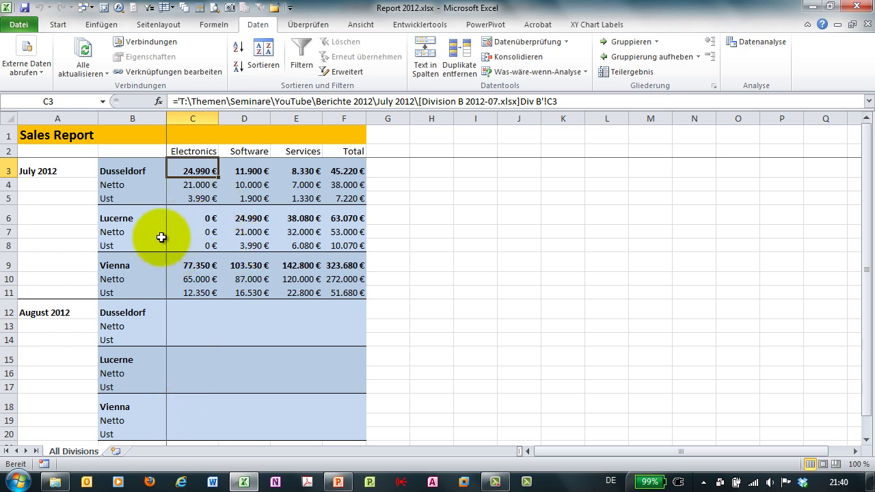
click(56, 482)
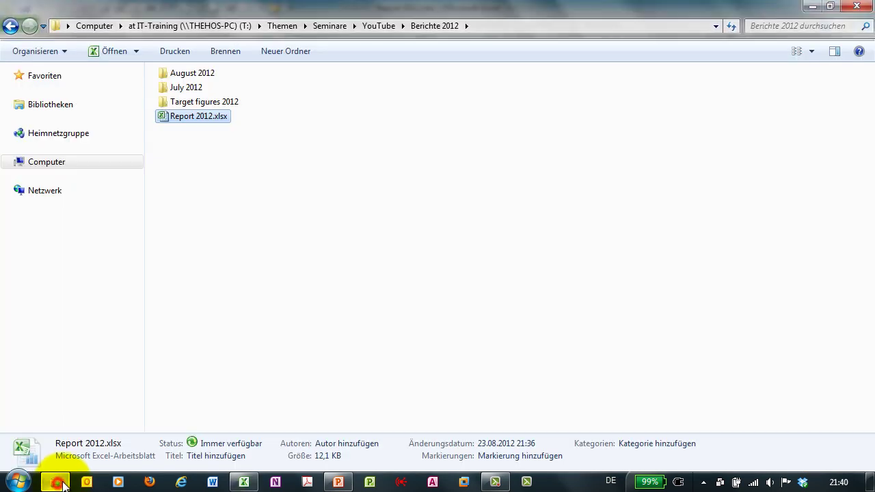
click(811, 6)
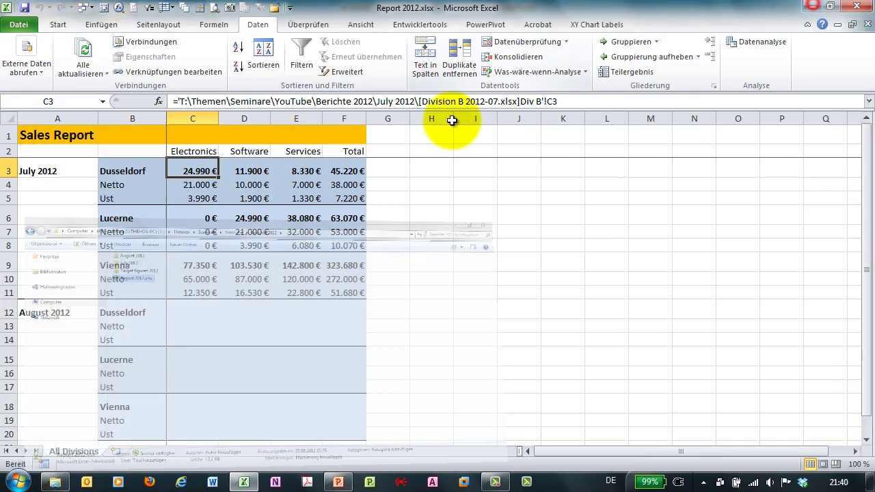
click(196, 229)
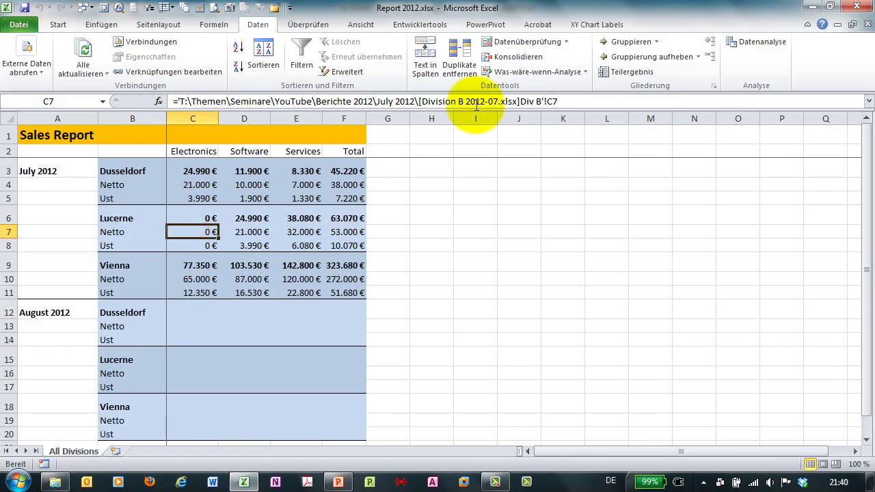
Open Division B 2012-07.xlsx from July 2012 and inspect Lucerne's totals and C7 value of 0.
click(55, 482)
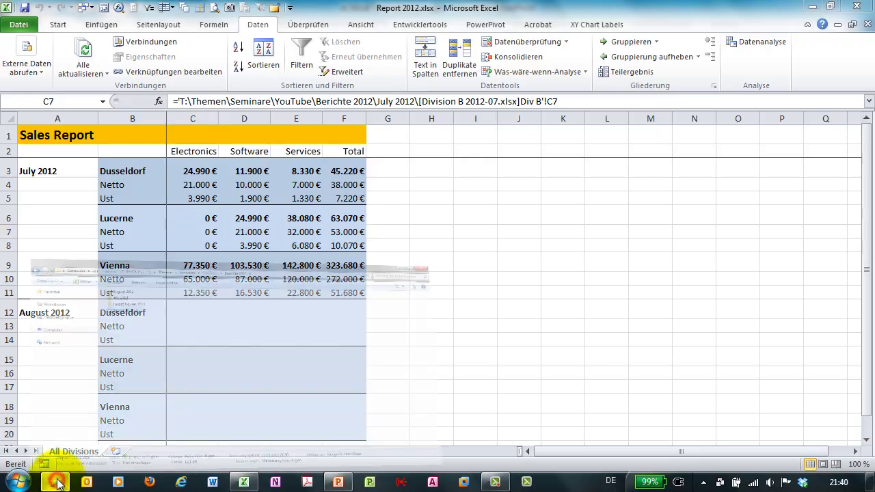
double_click(185, 90)
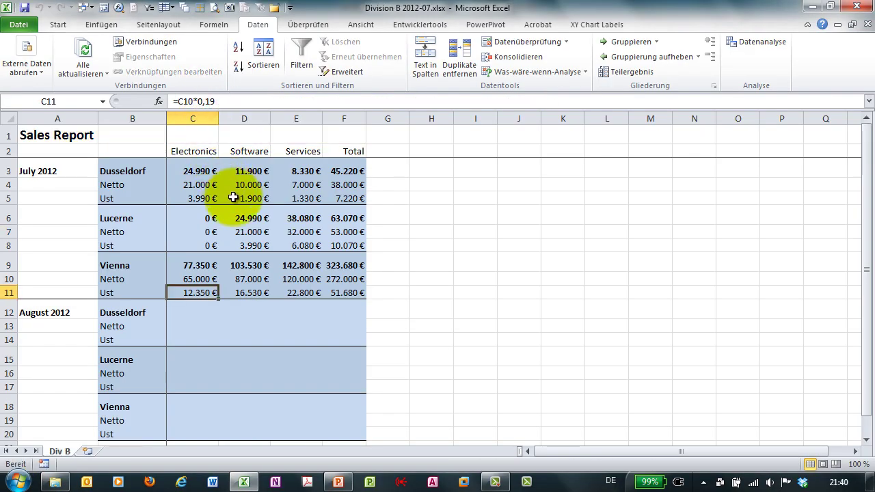
click(204, 218)
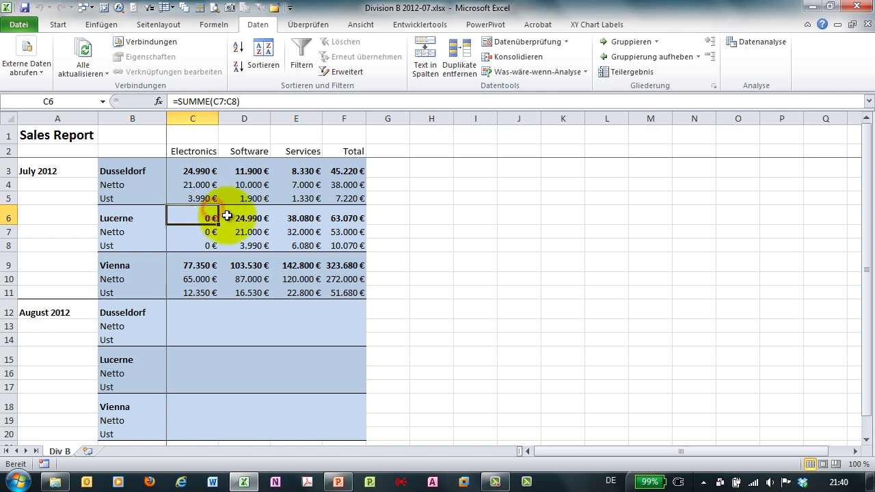
click(232, 218)
click(199, 231)
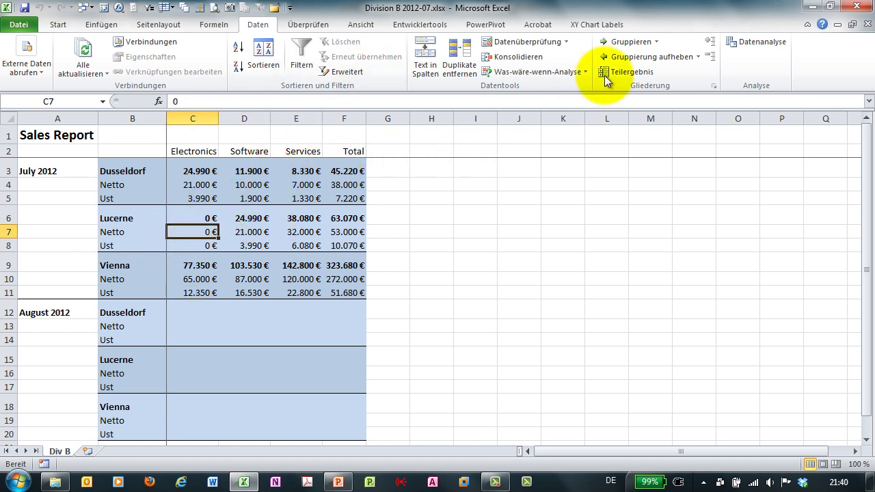
Arrange the open workbooks vertically side by side.
click(365, 27)
click(486, 57)
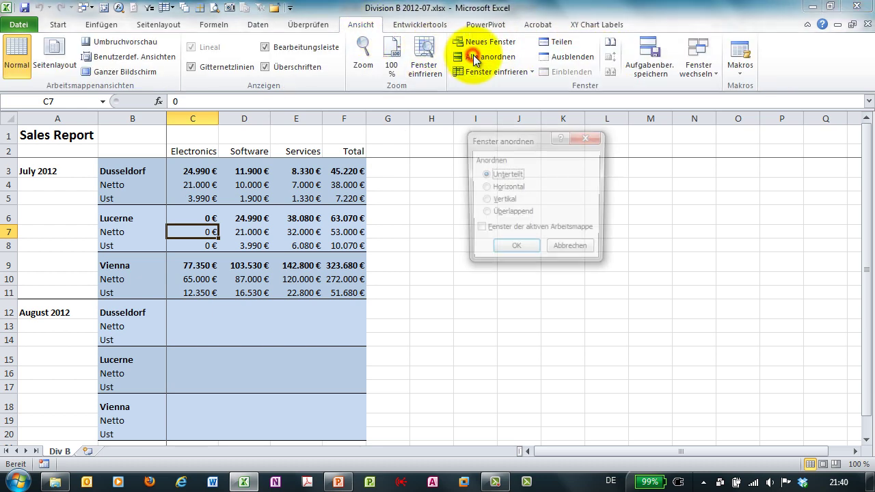
click(485, 200)
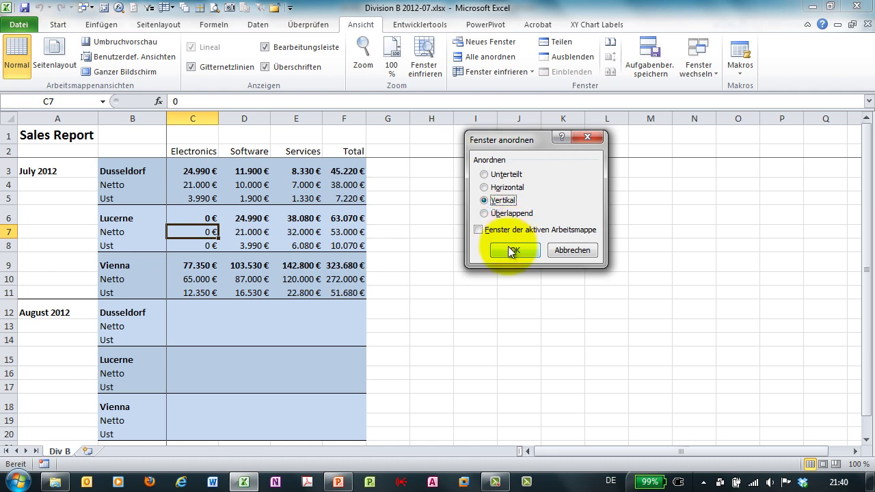
click(515, 250)
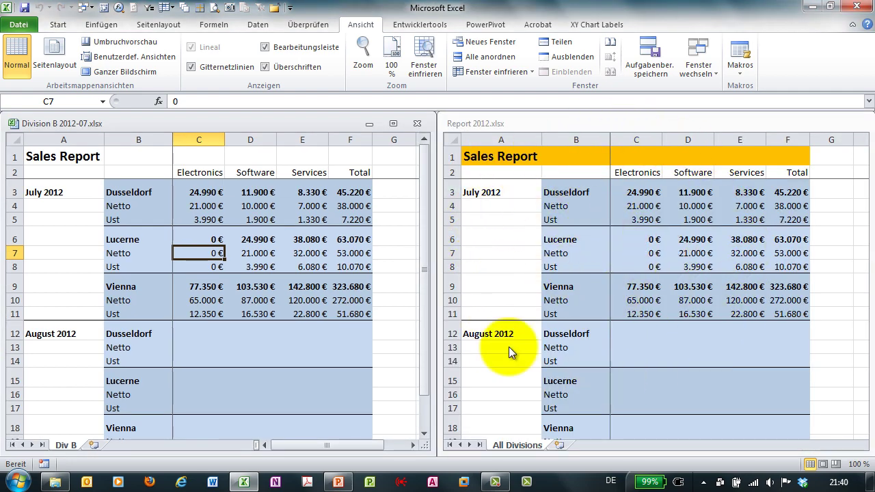
Compare C7 in Report 2012 and Division B, then maximize the Division B window.
click(632, 251)
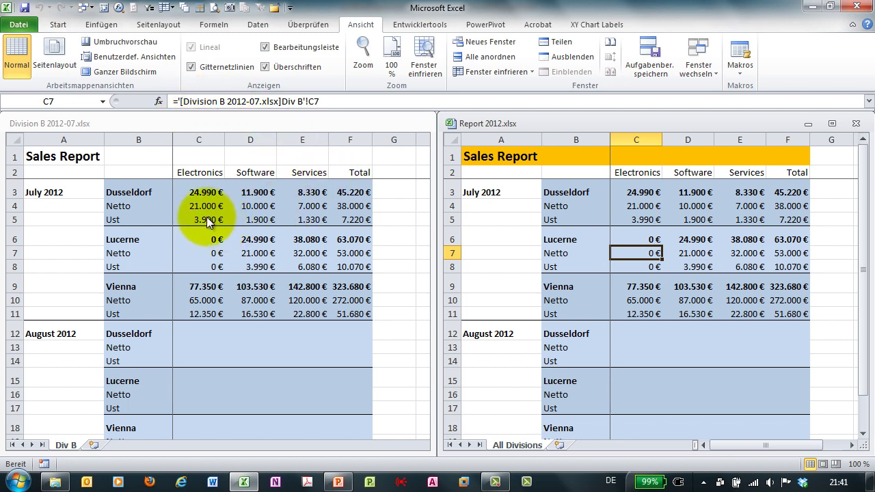
click(198, 240)
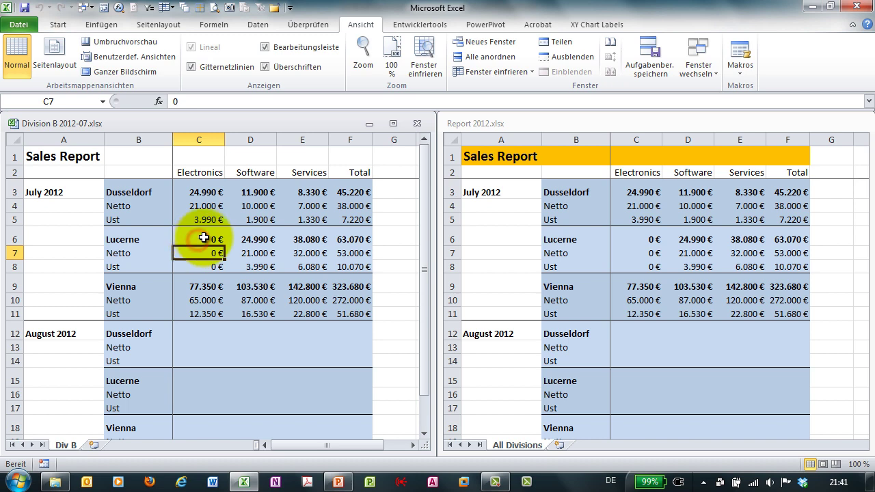
click(393, 123)
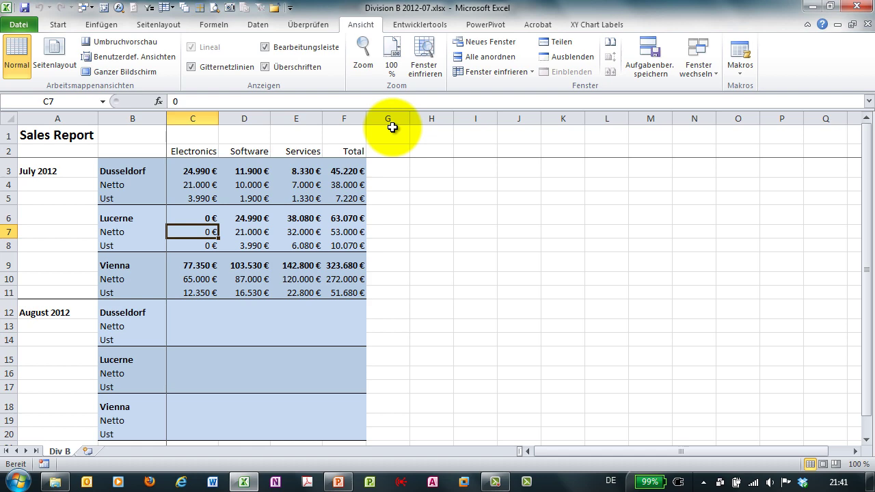
Save the Division B workbook as test.xlsx.
click(19, 25)
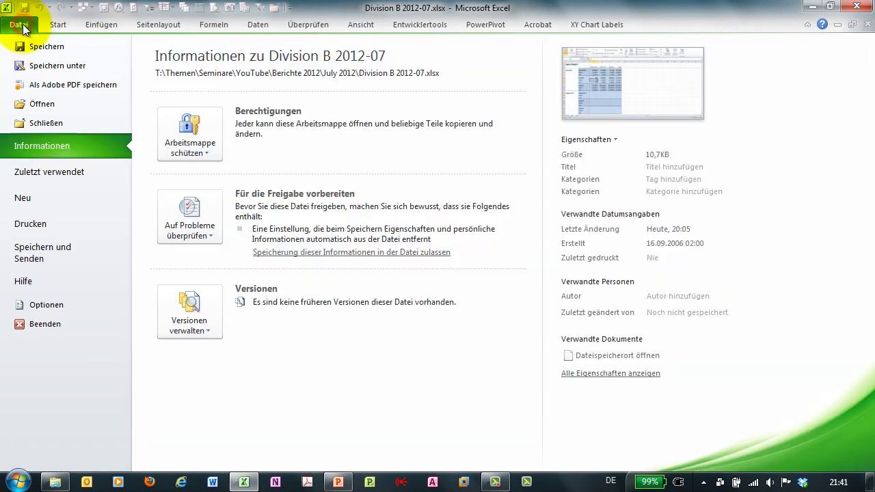
click(38, 65)
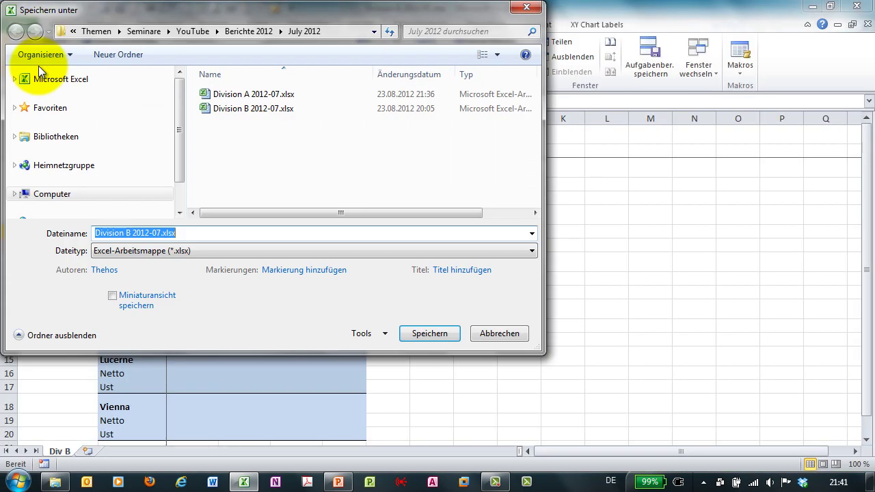
text(test)
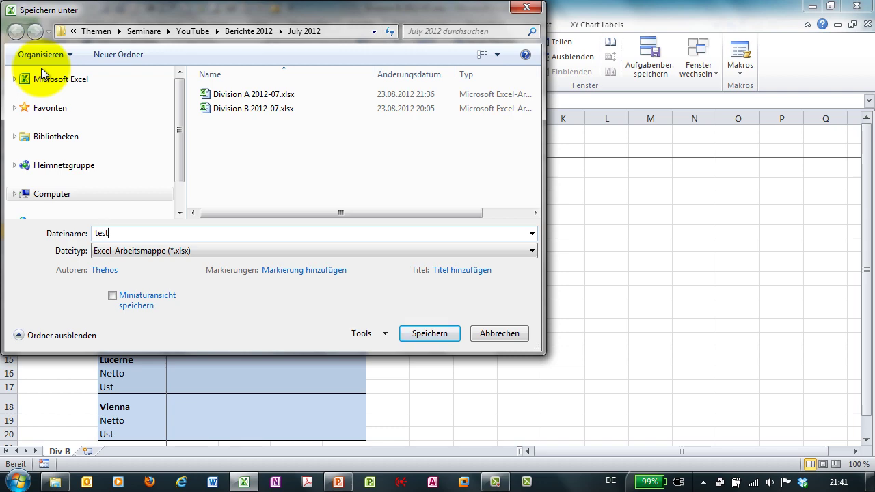
click(425, 334)
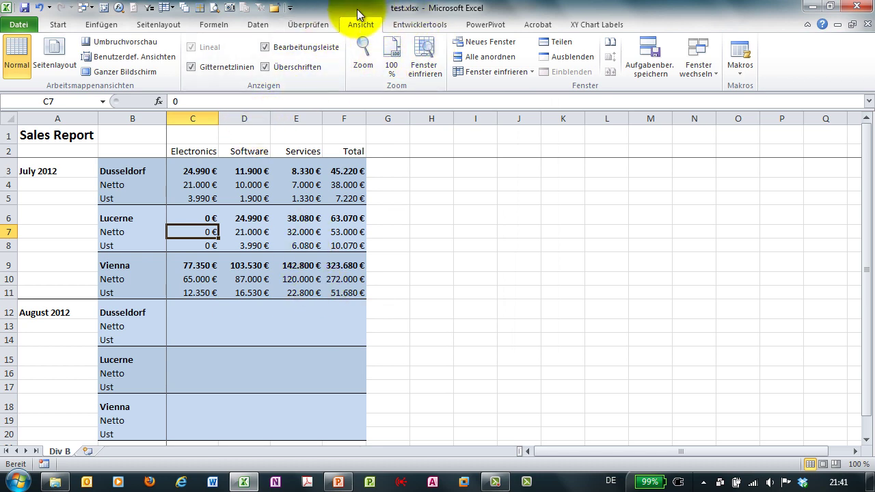
Enter 'quatsch' in C7, then close test.xlsx saving the changes.
text(quatsch)
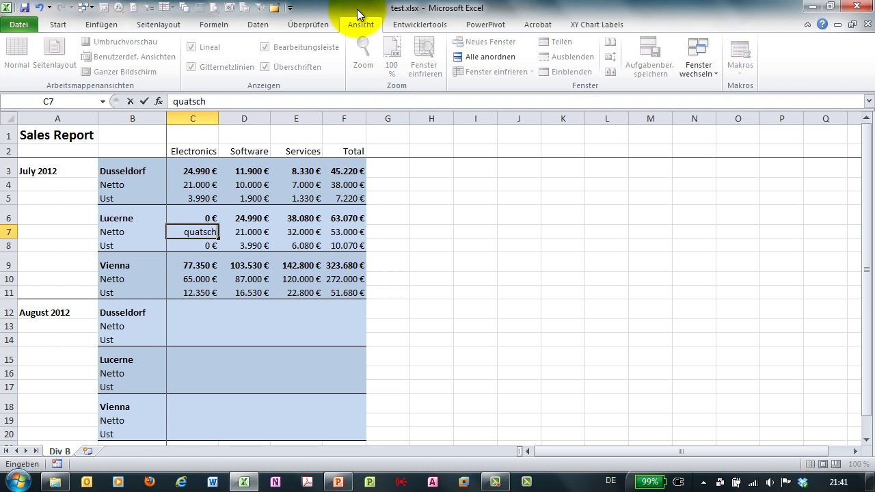
key(Return)
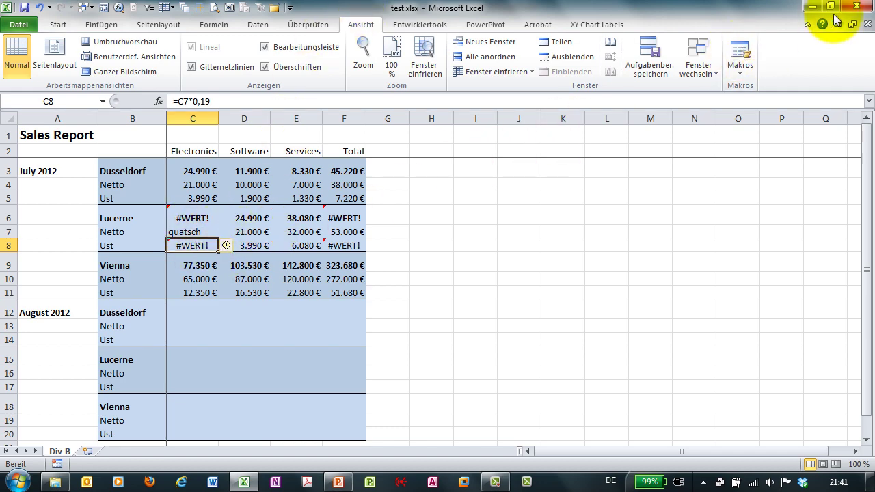
click(867, 24)
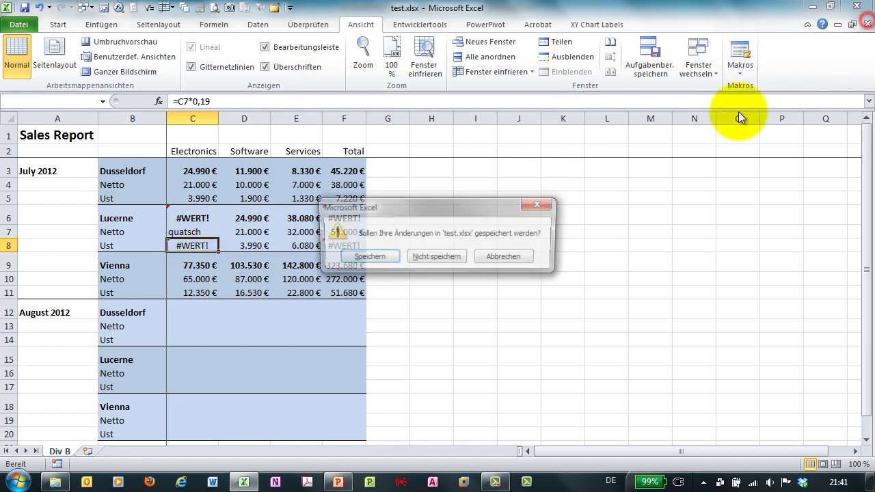
click(380, 258)
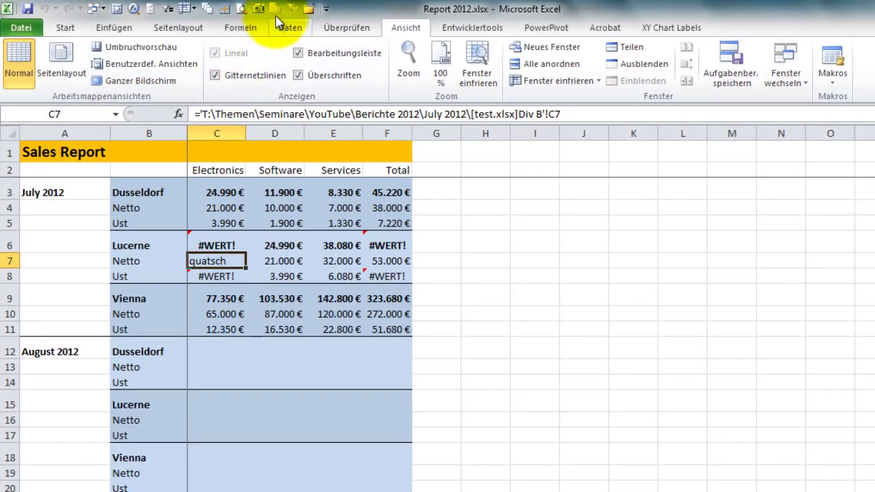
In Data > Edit Links, switch the link source from test.xlsx back to Division B 2012-07.xlsx.
click(290, 27)
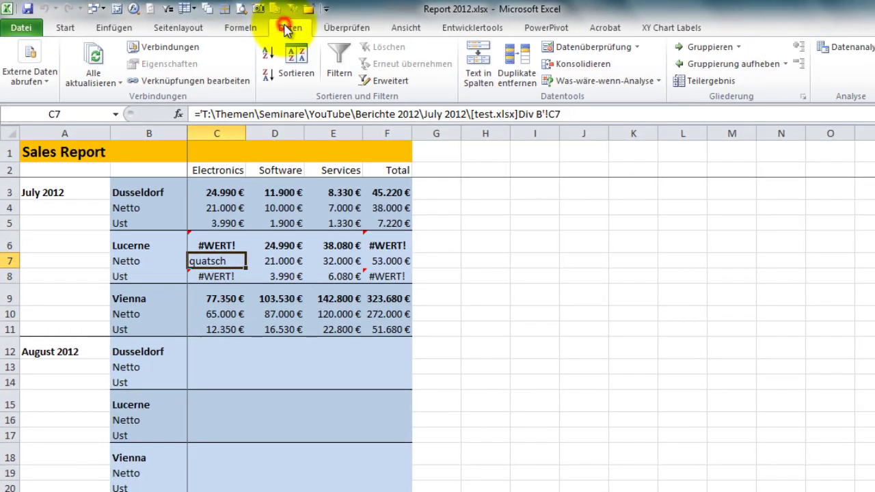
click(186, 82)
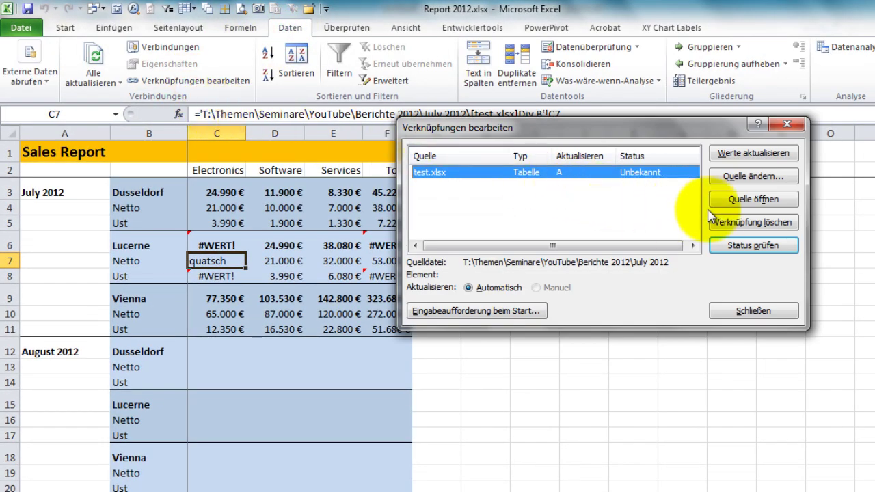
click(749, 183)
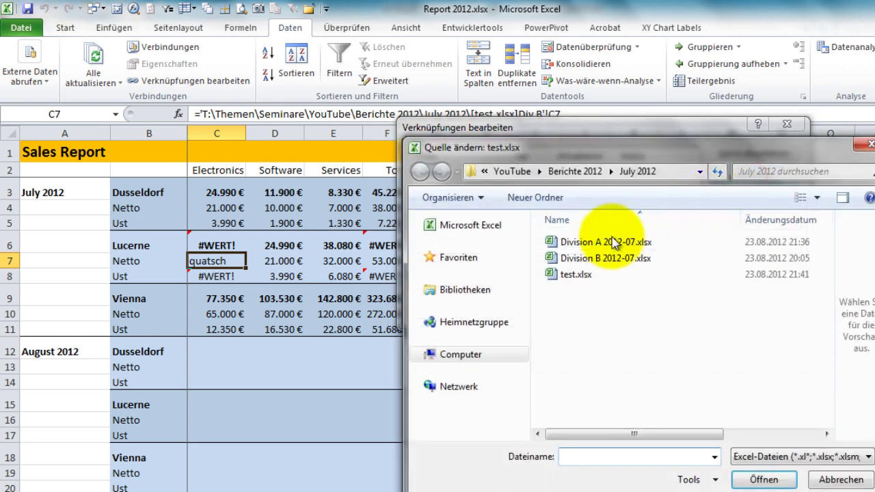
click(587, 260)
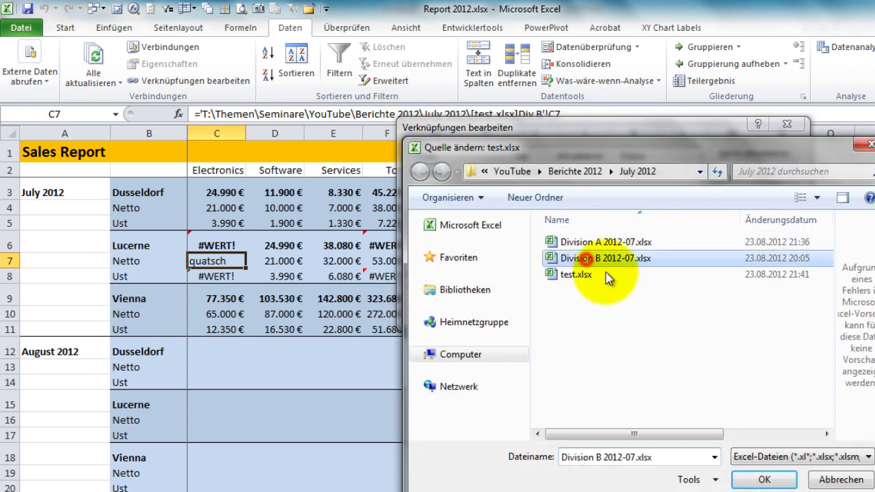
click(760, 479)
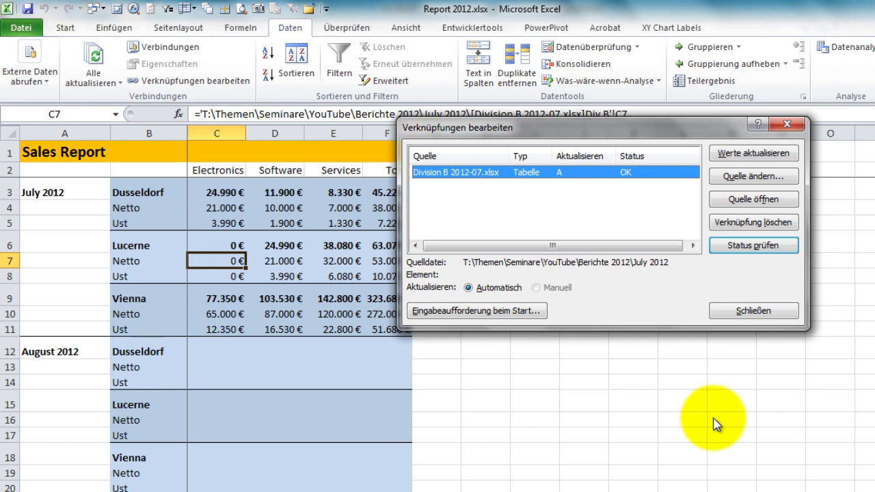
Close the links overview, rename the Division B file to DivisionB2012-07.xlsx, and return to Berichte 2012.
click(775, 305)
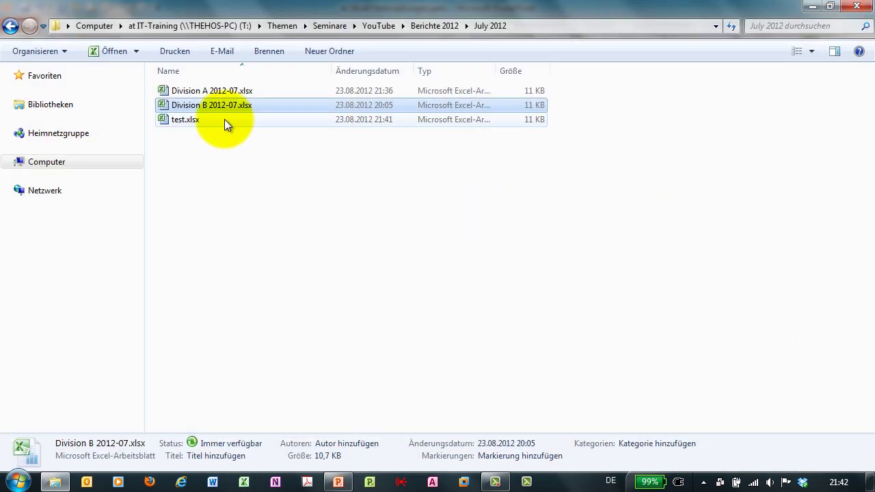
click(204, 105)
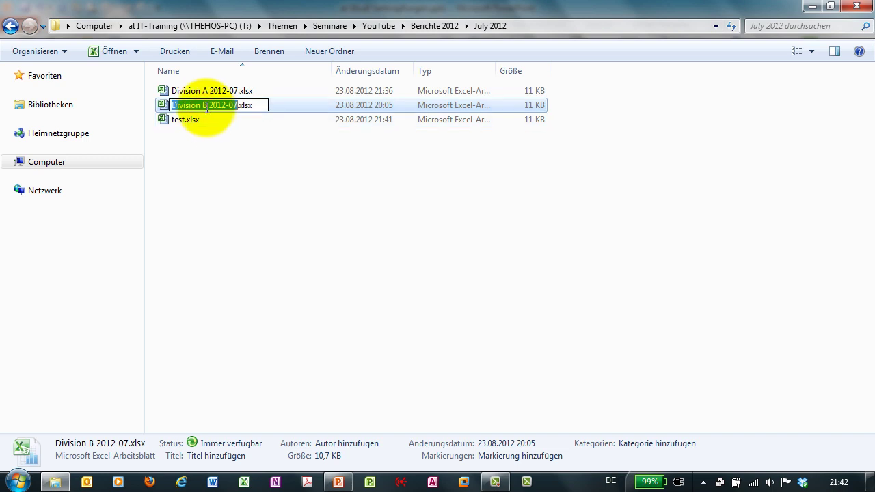
click(203, 105)
key(BackSpace)
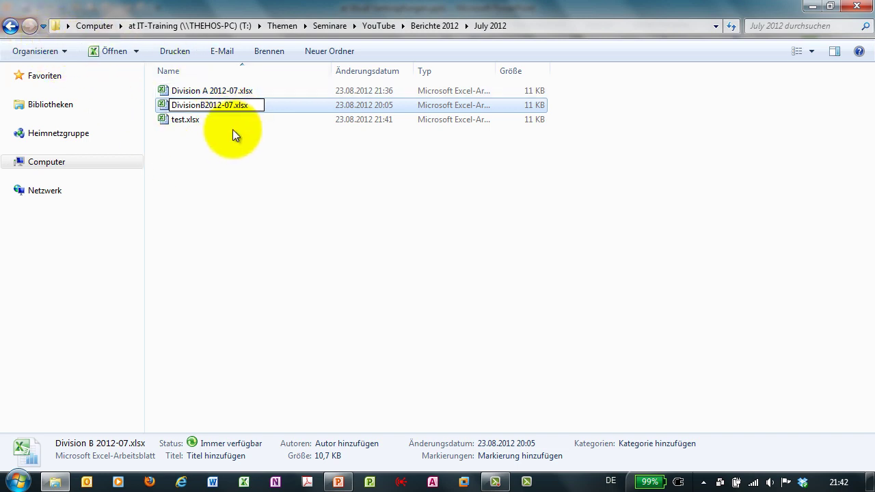
click(212, 139)
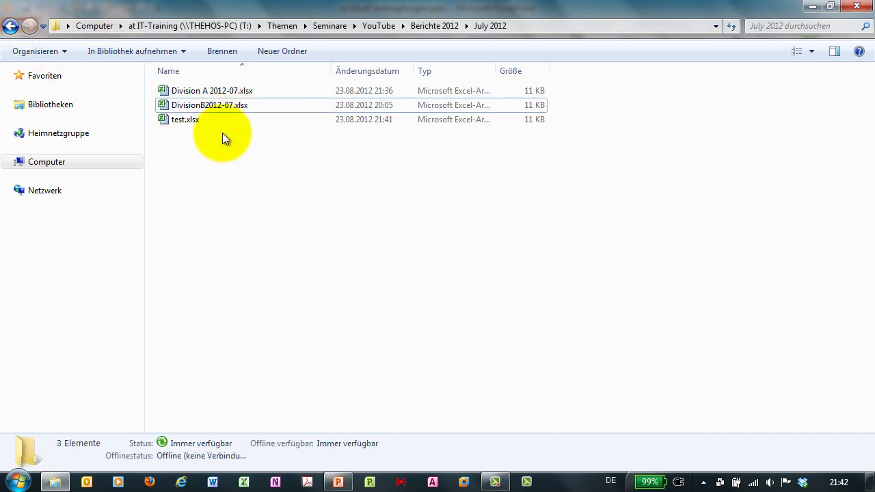
mouse_move(232, 111)
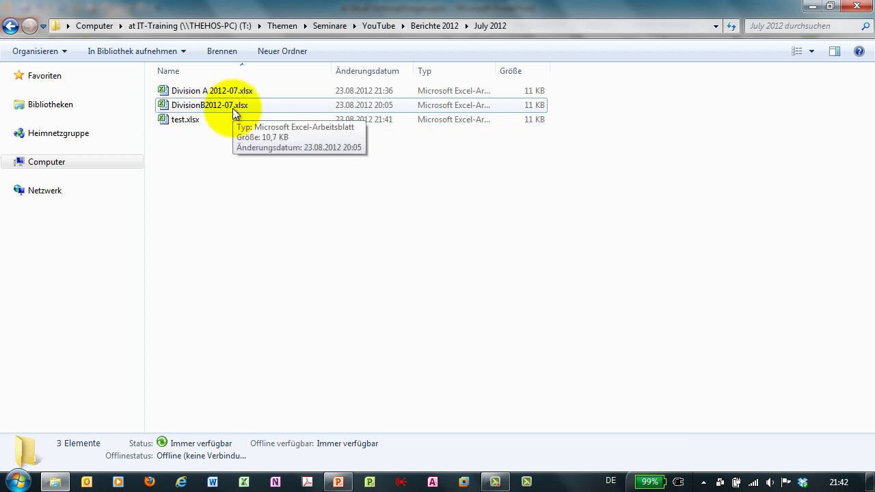
click(424, 27)
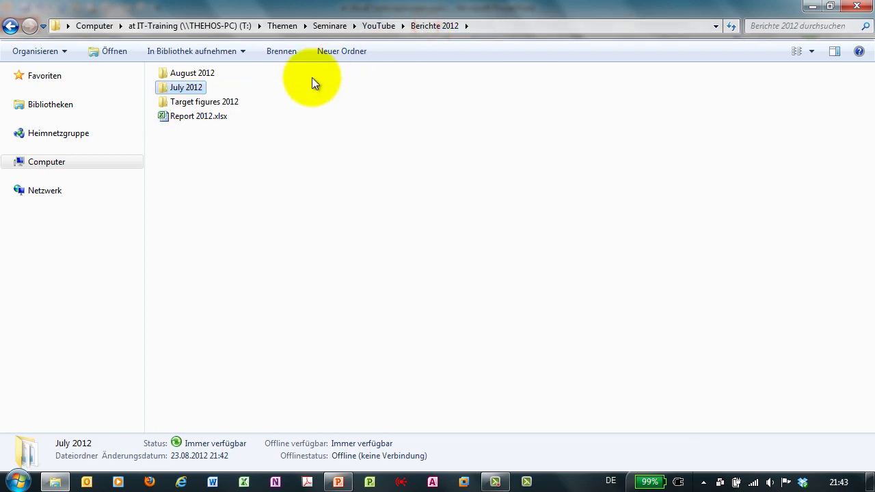
Open Report 2012.xlsx with link updating, then continue past the warning that one link can't update.
double_click(193, 119)
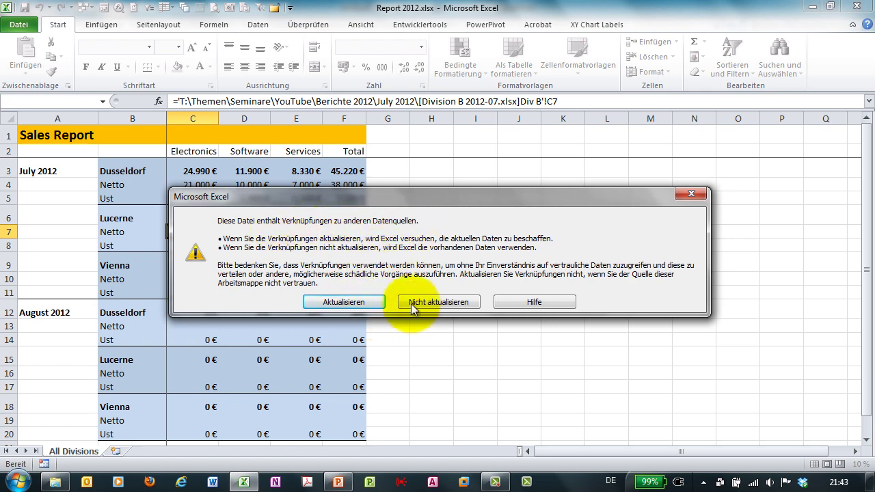
click(343, 300)
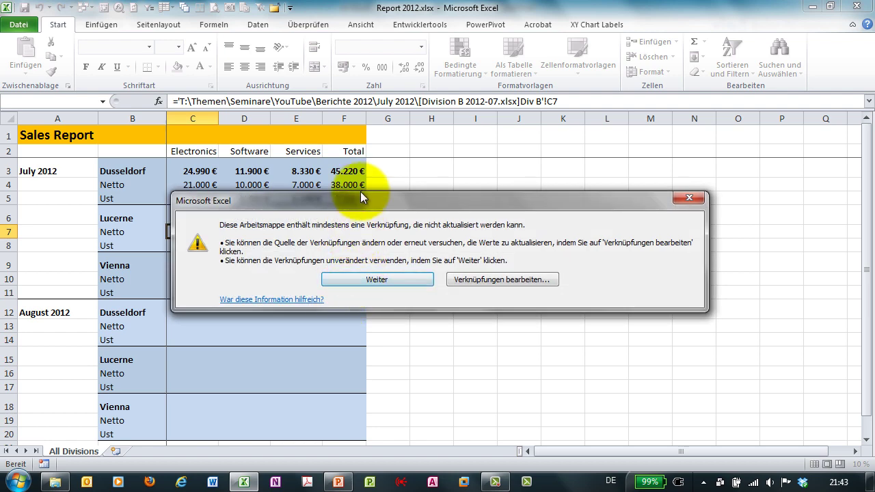
drag(361, 197, 521, 108)
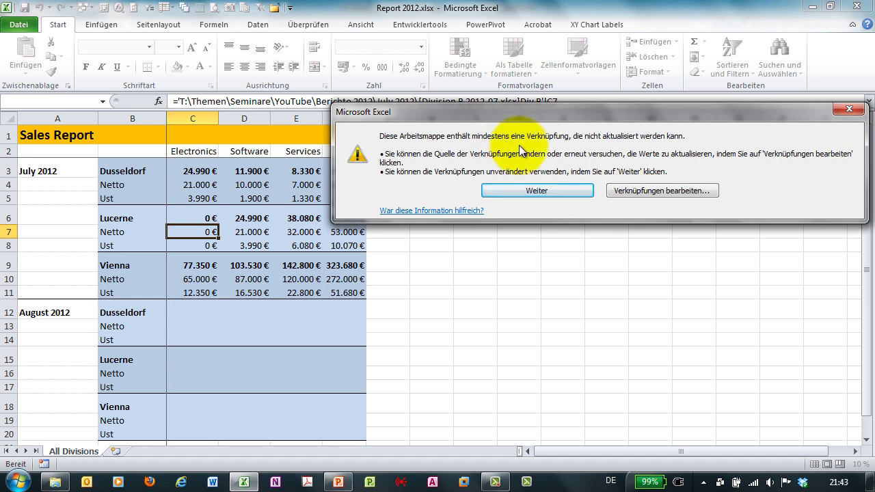
click(536, 193)
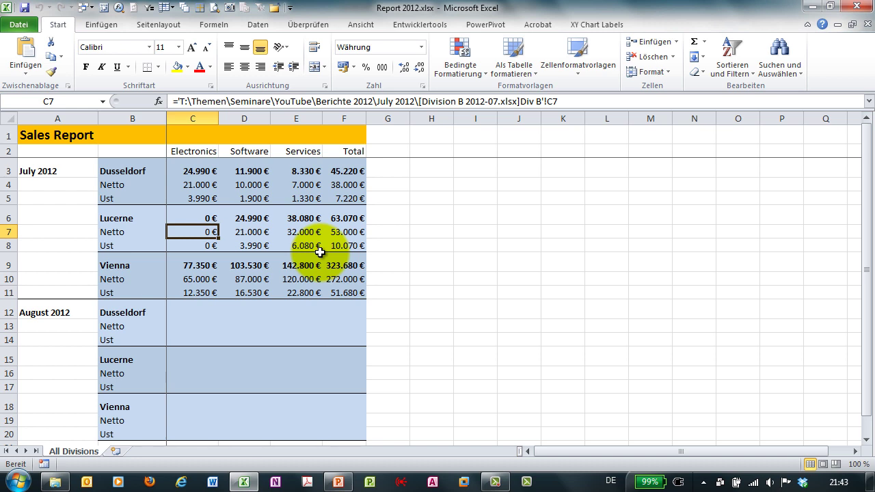
Try updating values for the Division B link in Edit Links, cancel the file prompt, and close.
click(236, 216)
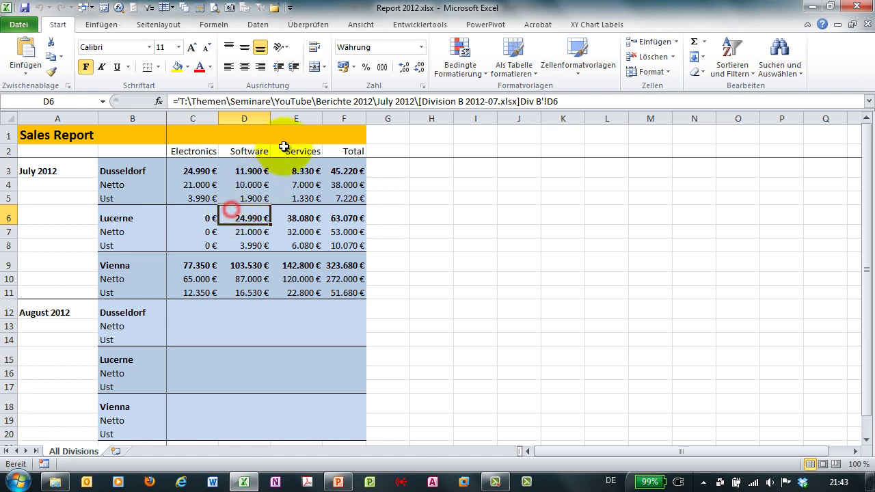
click(259, 24)
click(185, 71)
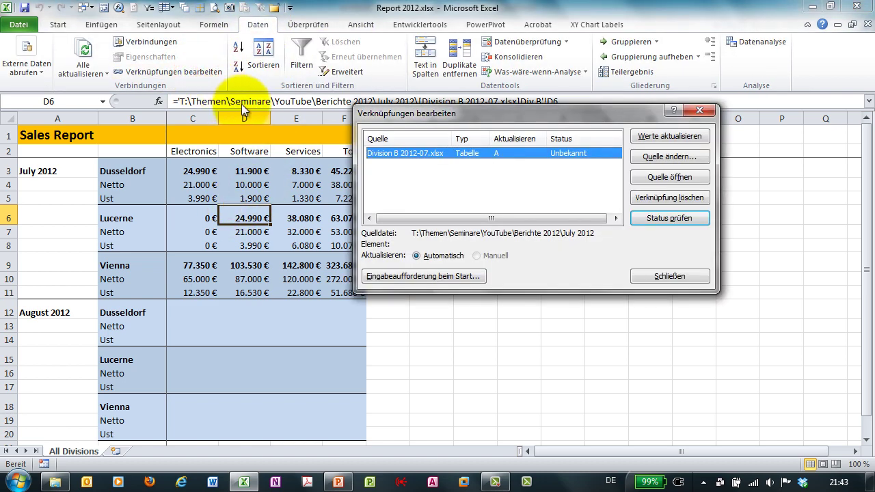
click(660, 135)
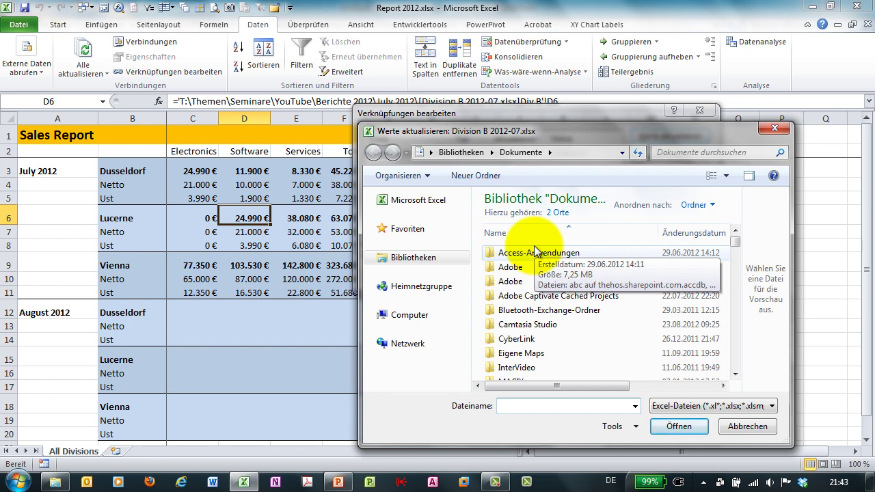
mouse_move(417, 200)
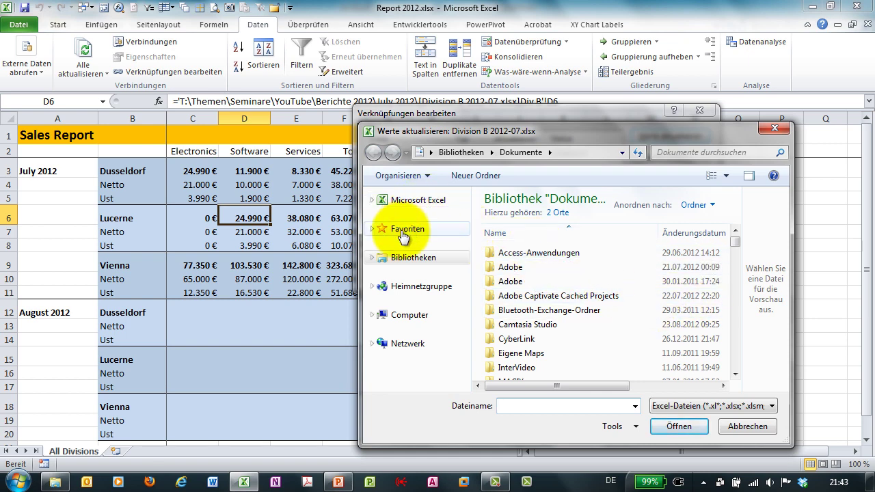
click(749, 425)
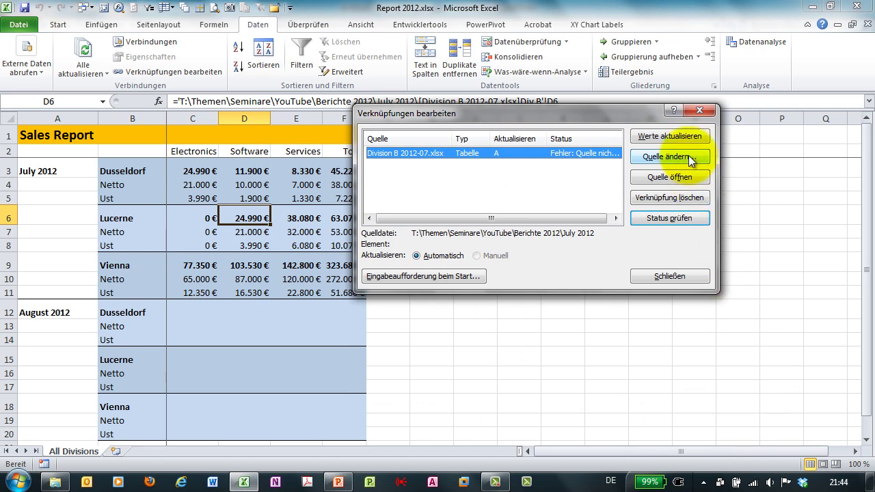
click(669, 276)
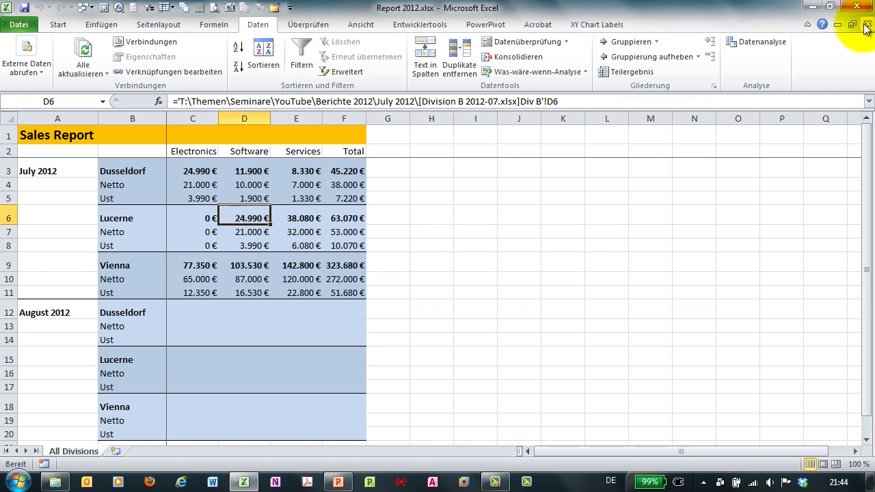
Restart Excel and reopen Report 2012.xlsx, allowing its external links to update.
click(864, 5)
double_click(213, 116)
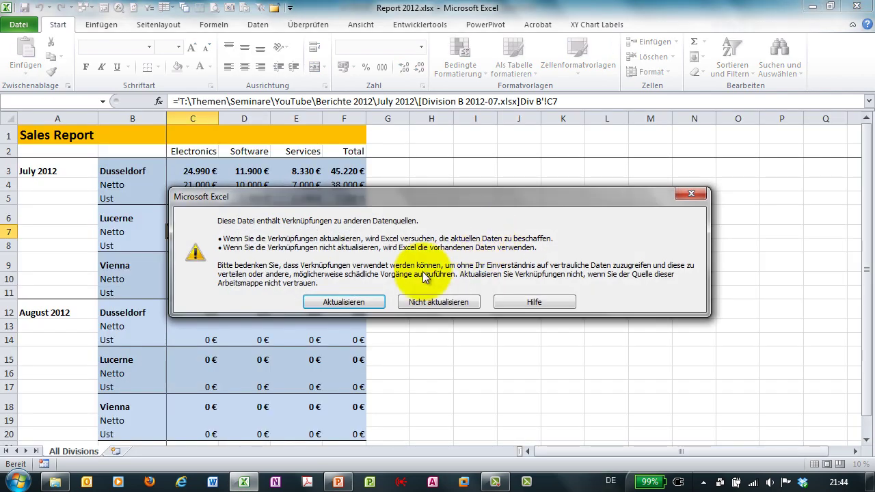
click(345, 301)
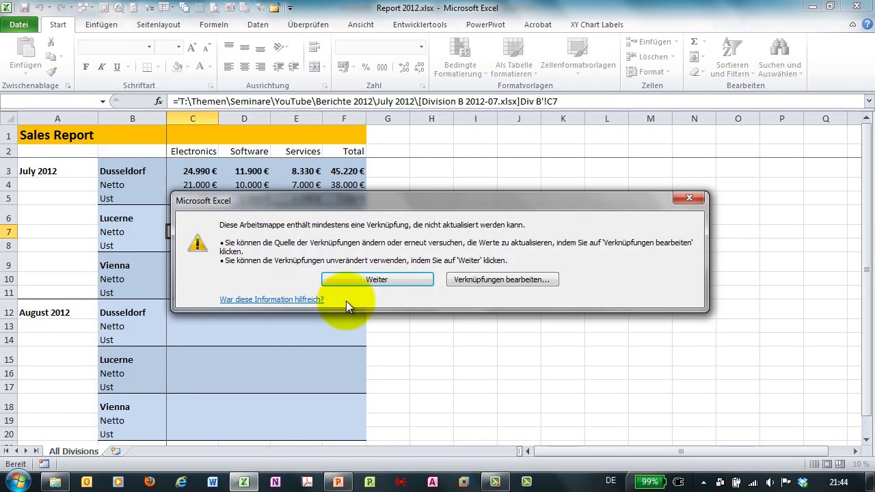
Change the link source to DivisionB2012-07.xlsx in Themen > Seminare > YouTube > Berichte 2012 > July 2012.
click(502, 280)
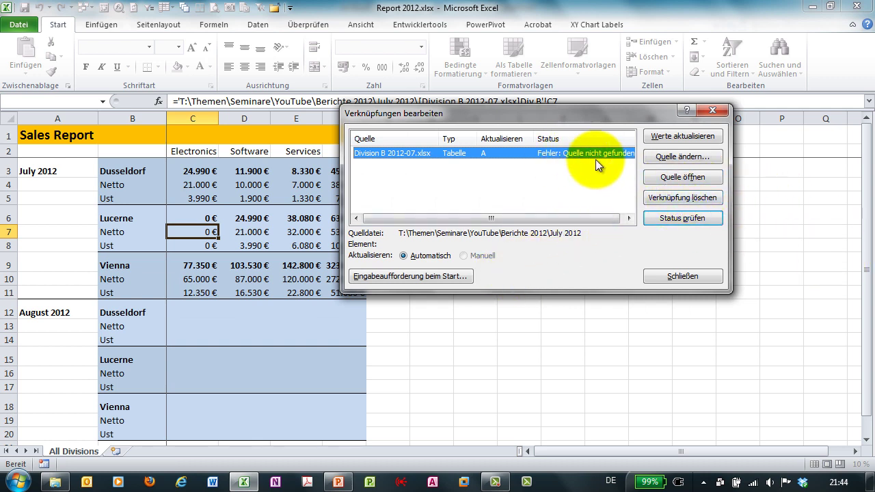
click(680, 155)
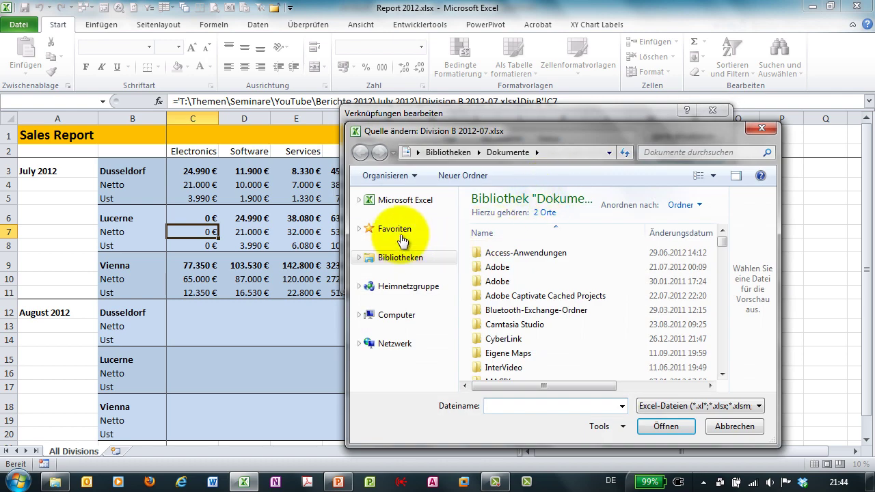
click(396, 229)
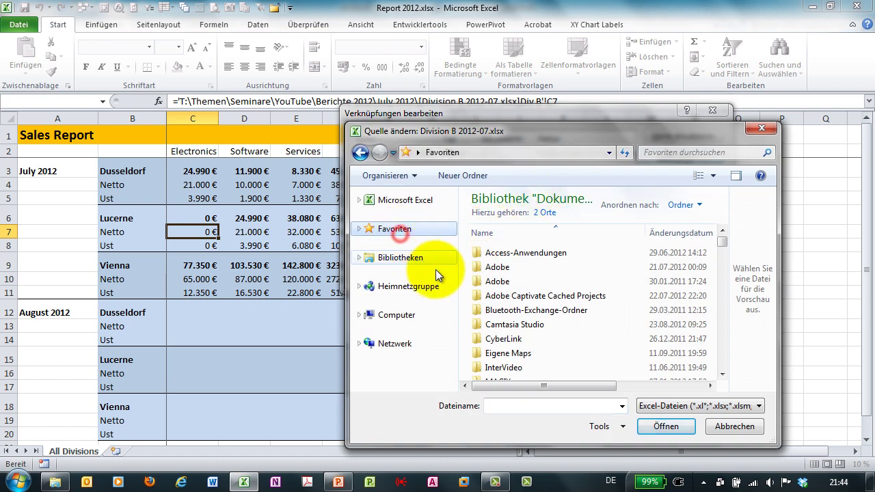
click(722, 314)
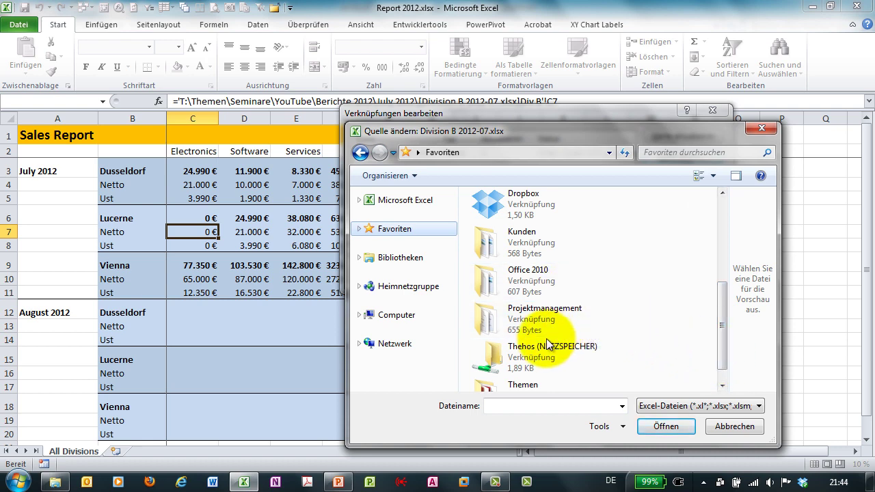
double_click(512, 382)
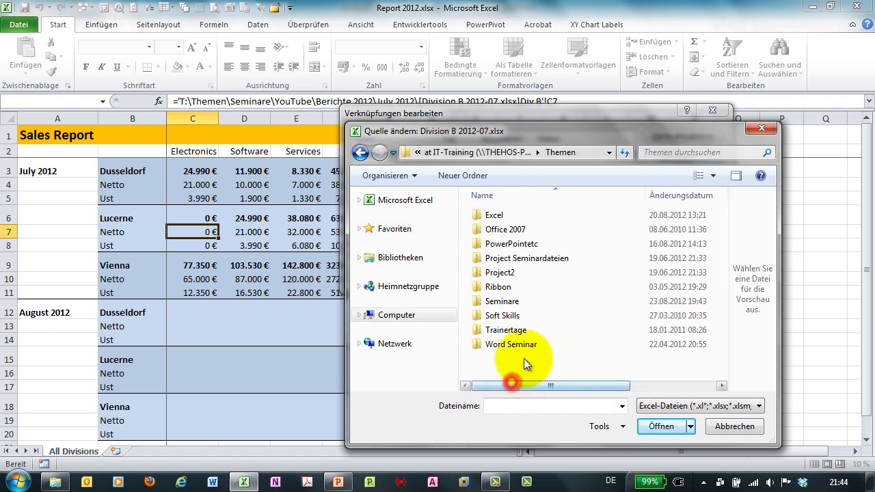
double_click(506, 302)
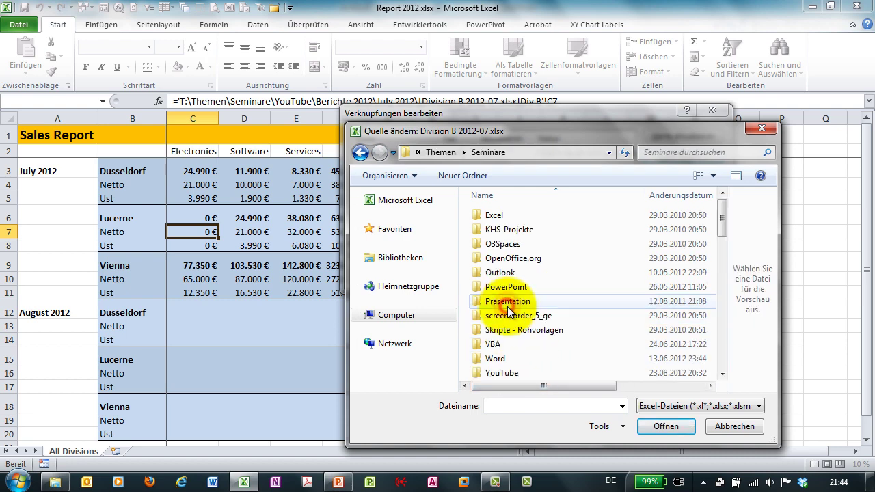
double_click(502, 378)
double_click(511, 216)
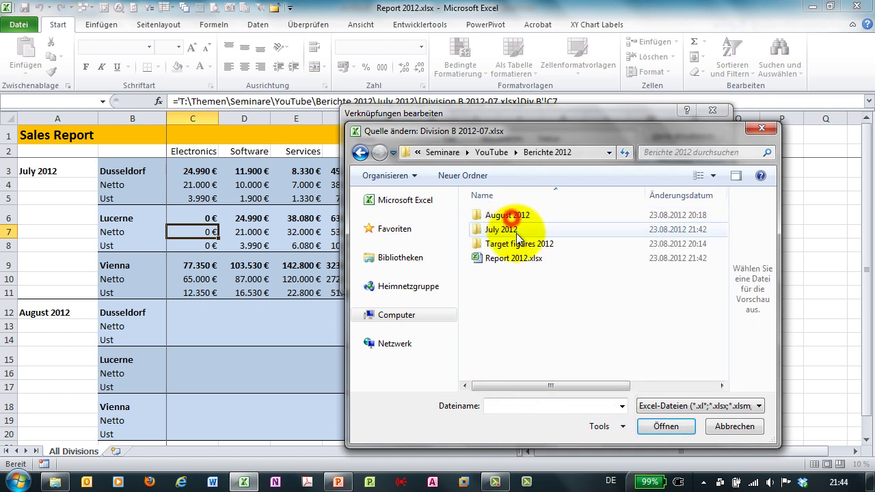
double_click(517, 229)
click(519, 230)
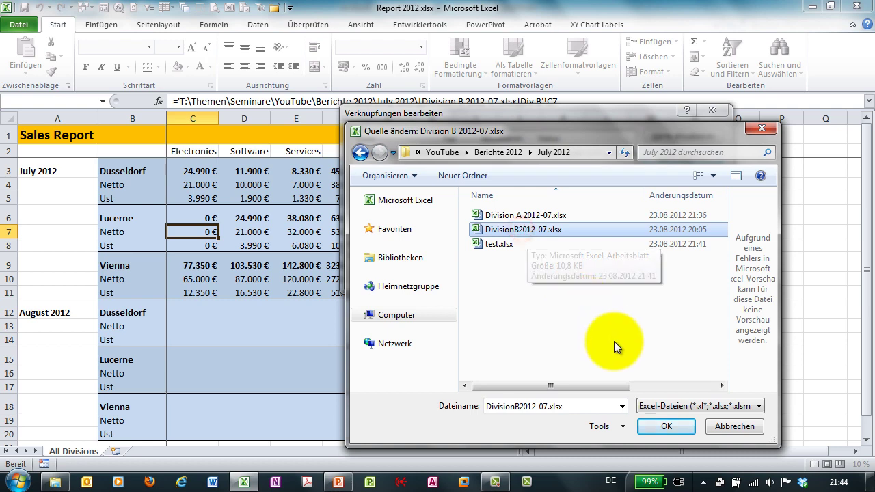
click(656, 425)
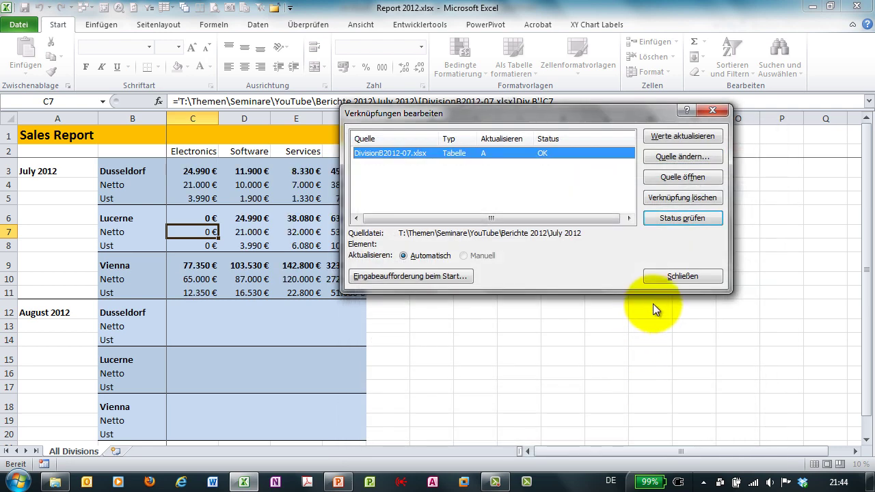
click(670, 275)
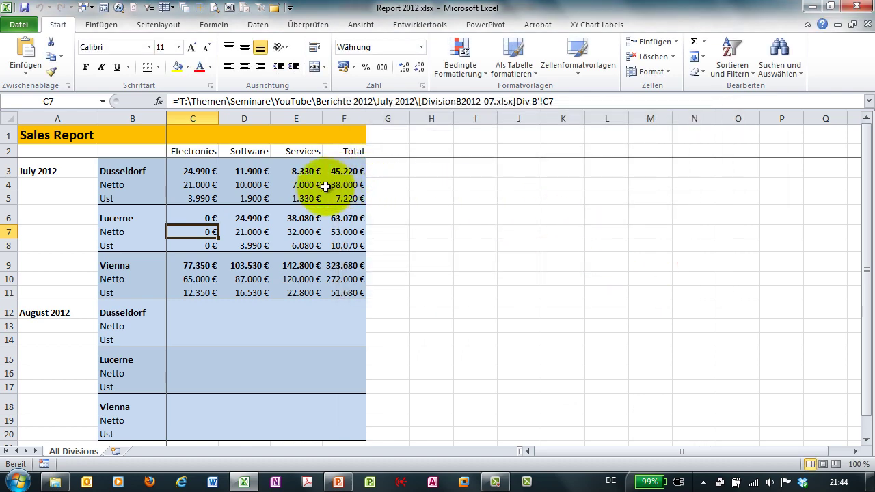
Check the DivisionB2012-07.xlsx link status, then break the link to turn July formulas into values.
click(260, 24)
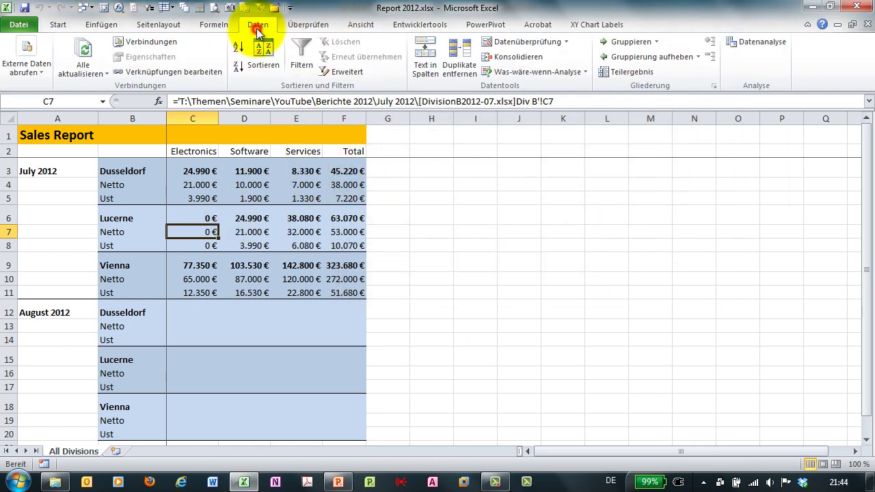
click(204, 69)
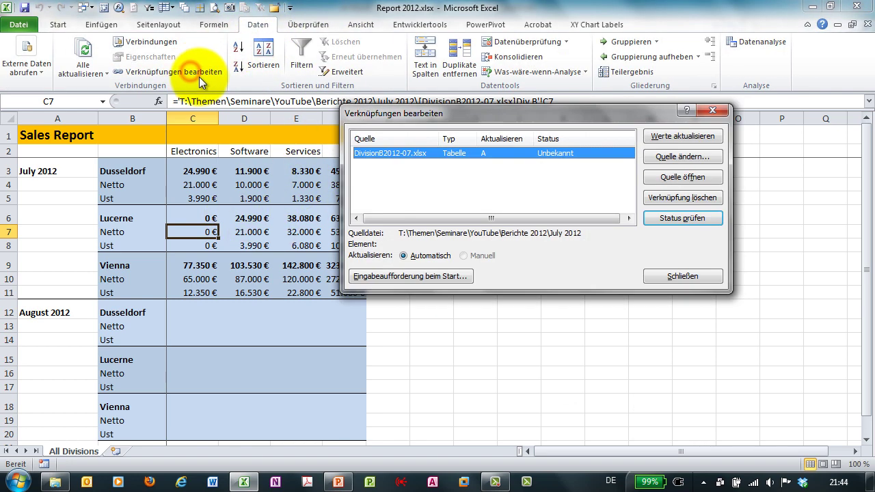
click(685, 219)
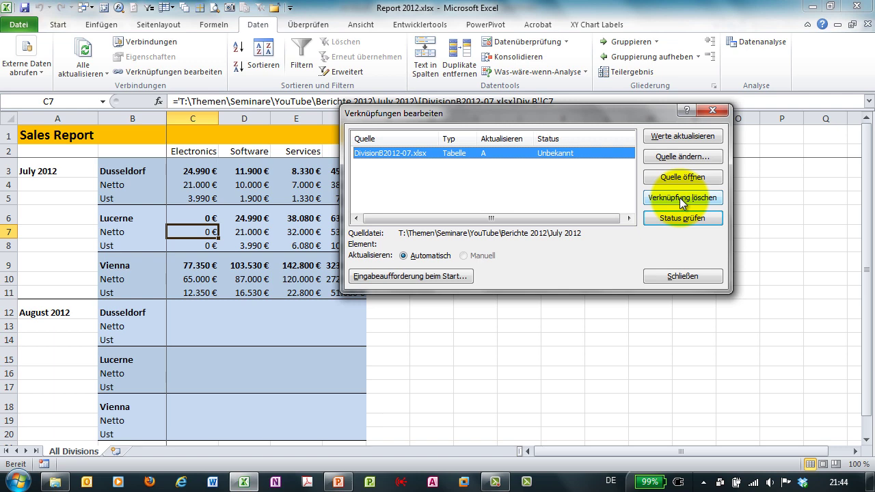
click(680, 197)
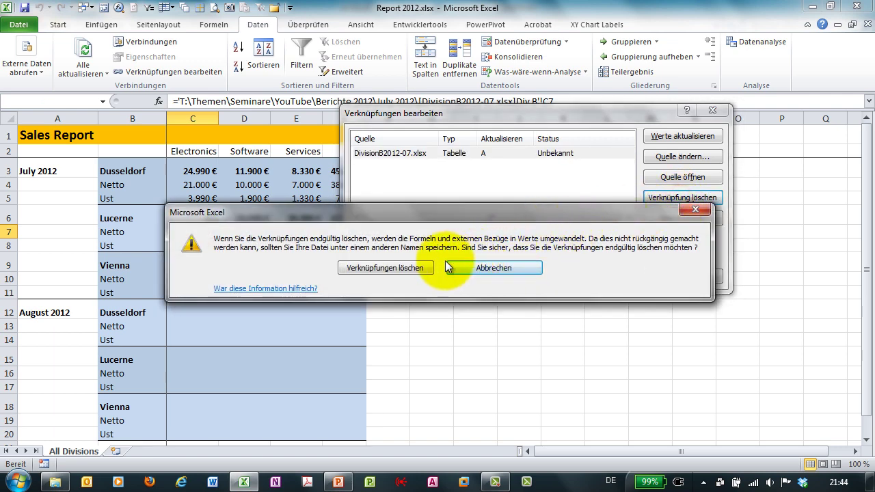
click(397, 269)
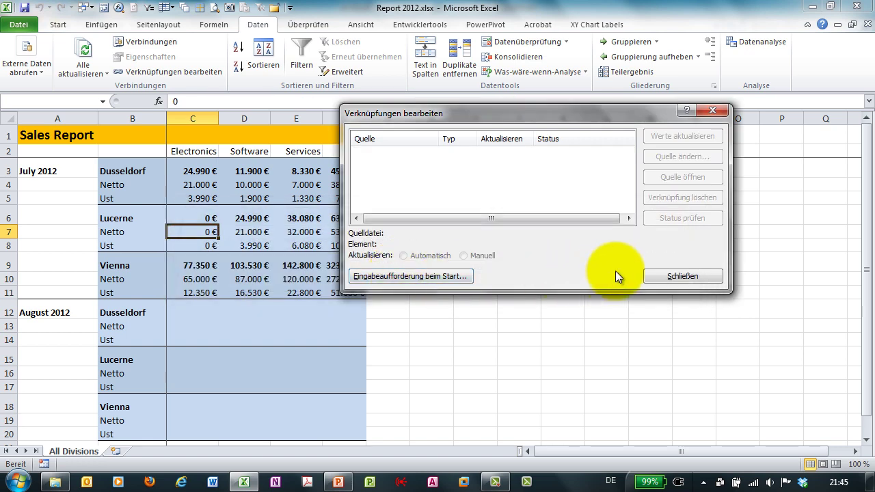
click(683, 276)
click(248, 231)
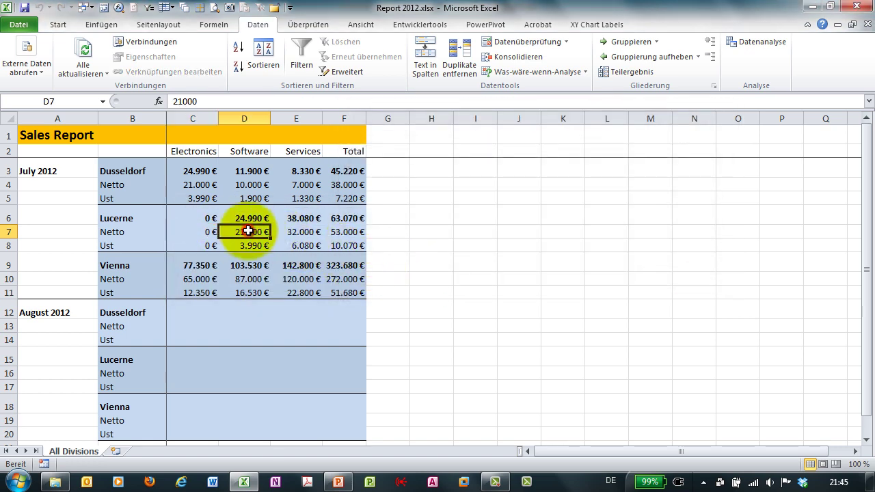
click(244, 185)
click(349, 193)
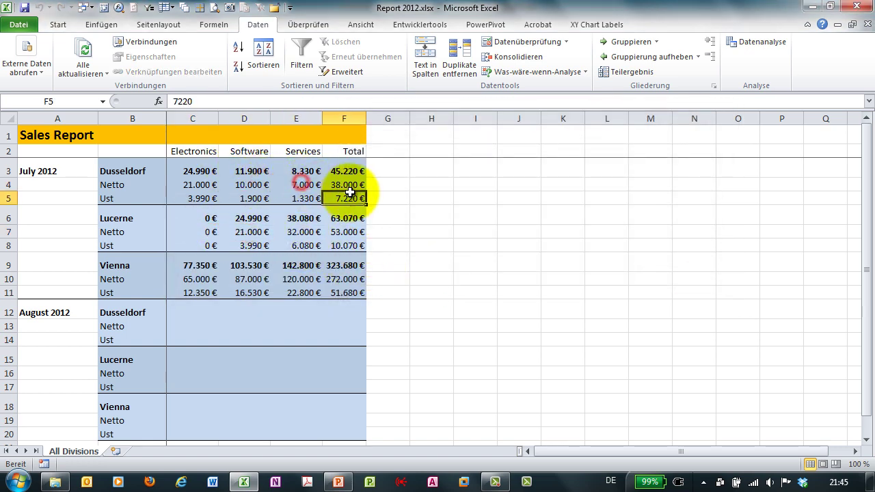
click(341, 244)
click(342, 292)
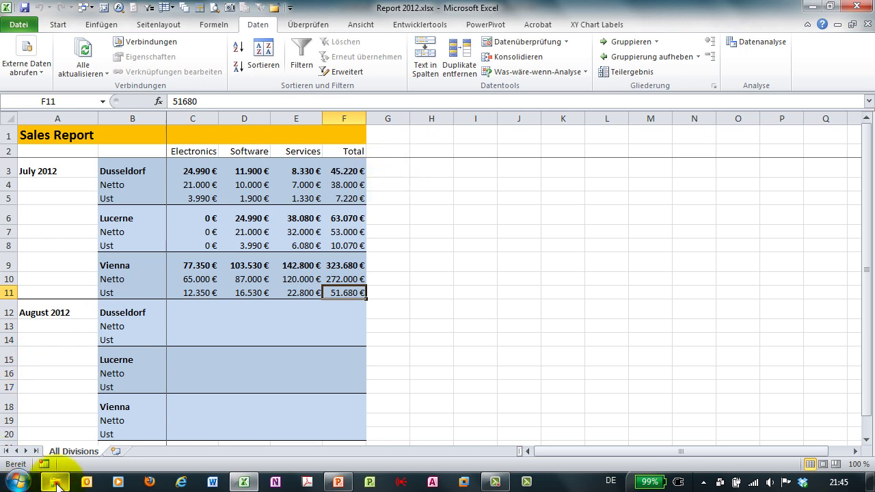
click(55, 482)
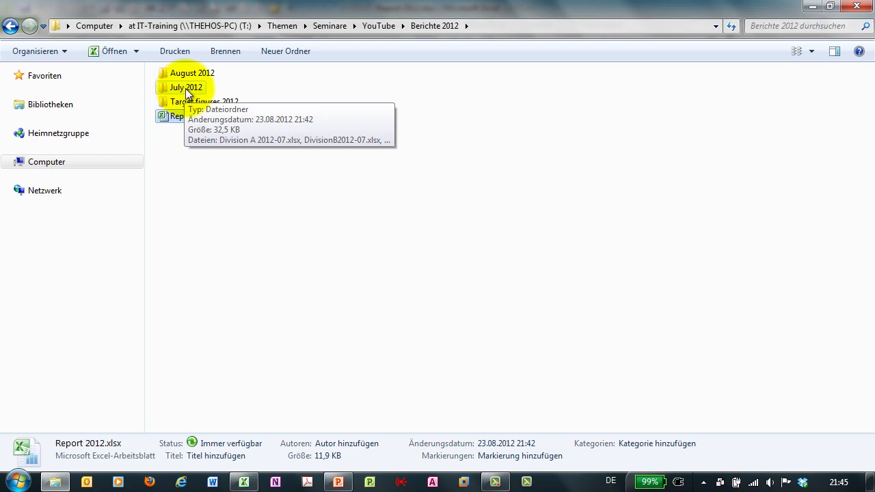
click(812, 6)
click(209, 214)
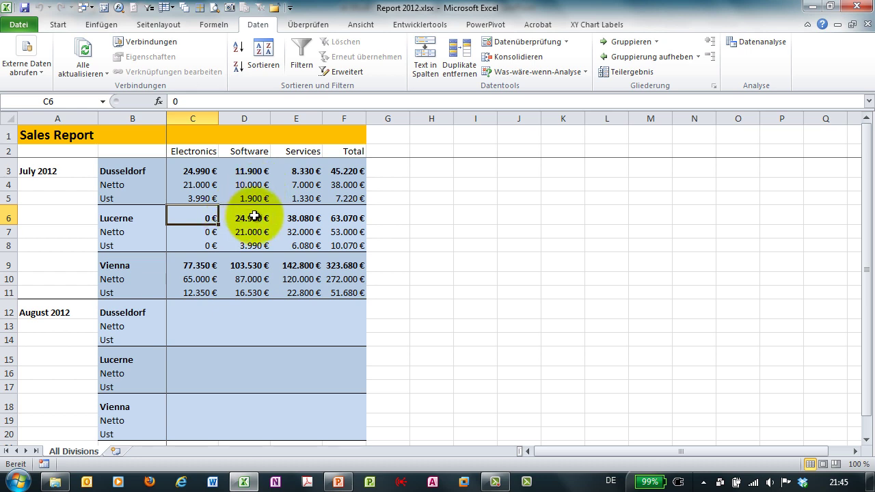
click(254, 216)
click(294, 217)
click(351, 220)
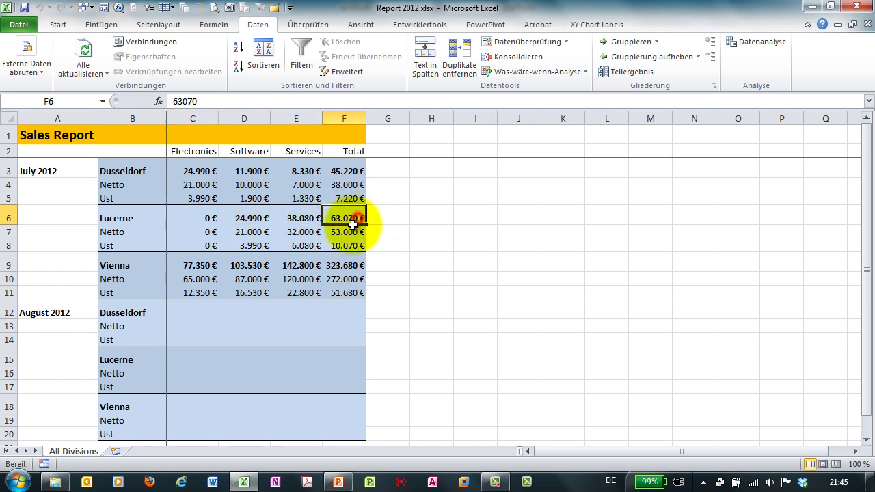
click(350, 232)
click(295, 232)
click(247, 232)
click(207, 232)
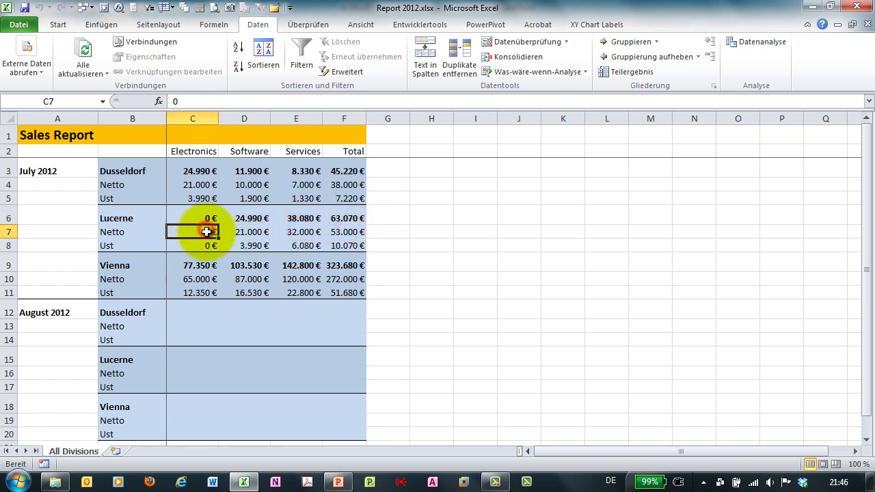
click(209, 245)
click(244, 245)
click(301, 247)
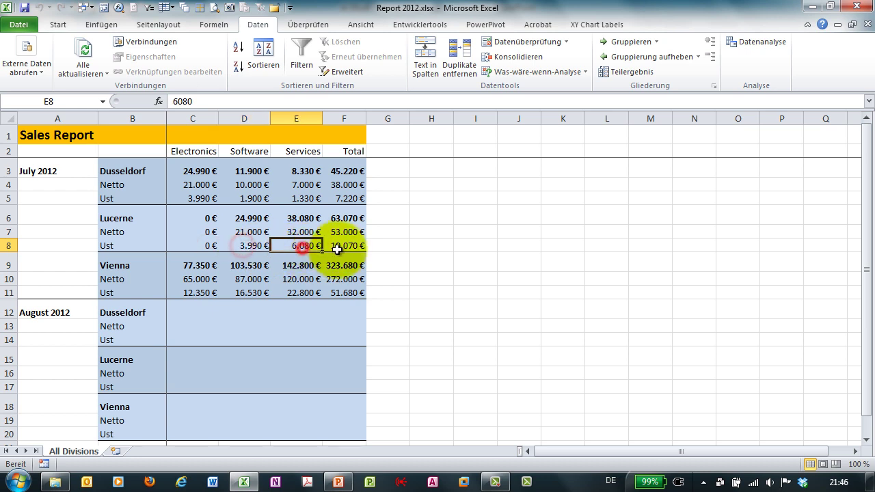
click(345, 265)
click(302, 265)
click(256, 265)
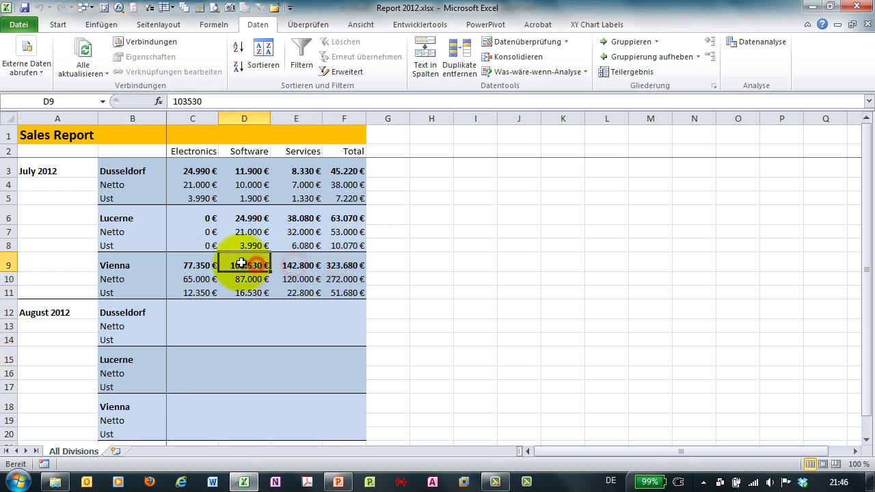